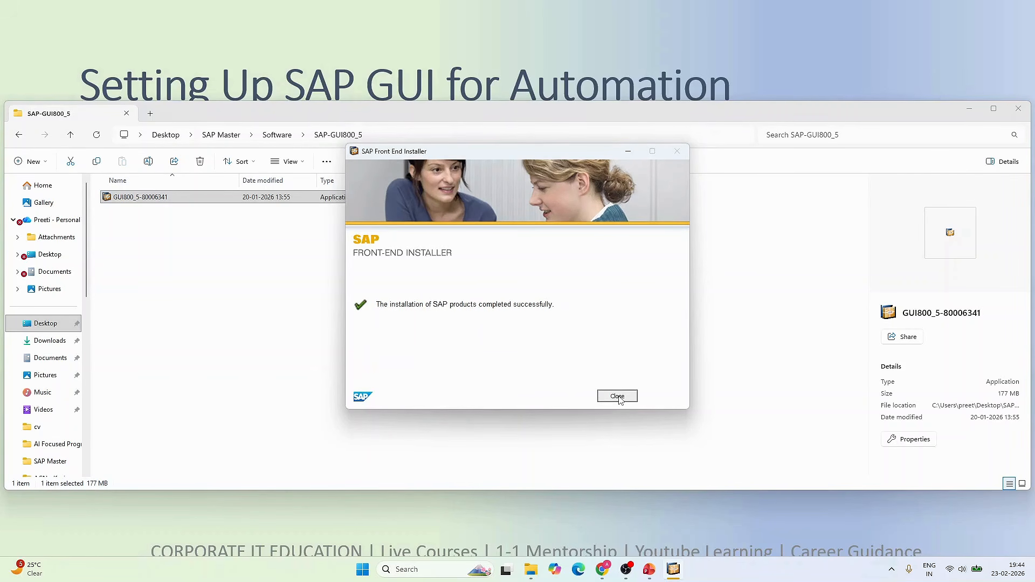
Close the finished SAP Front End Installer, launch SAP Logon, and minimize the File Explorer window.
left_click(621, 401)
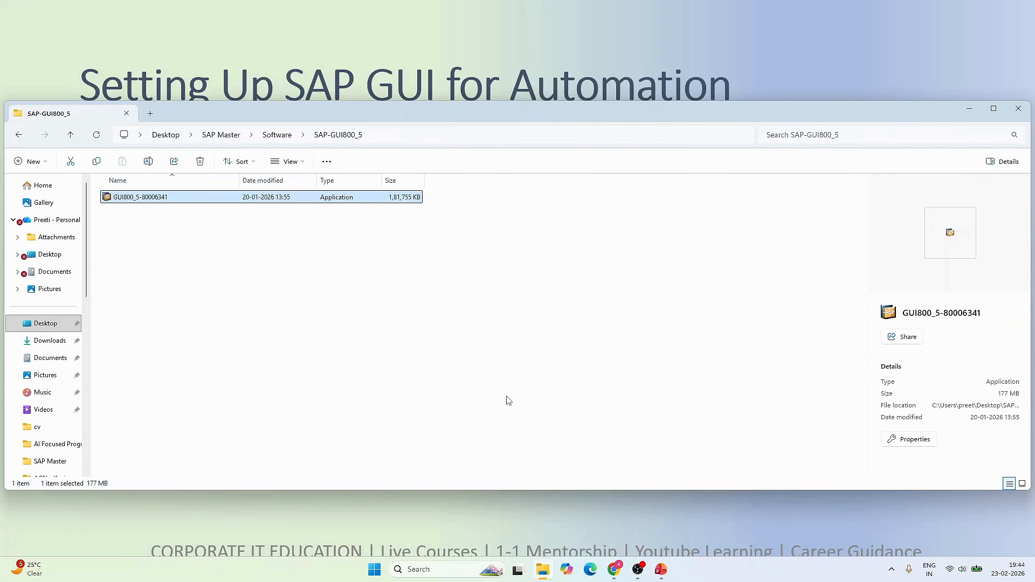
left_click(419, 569)
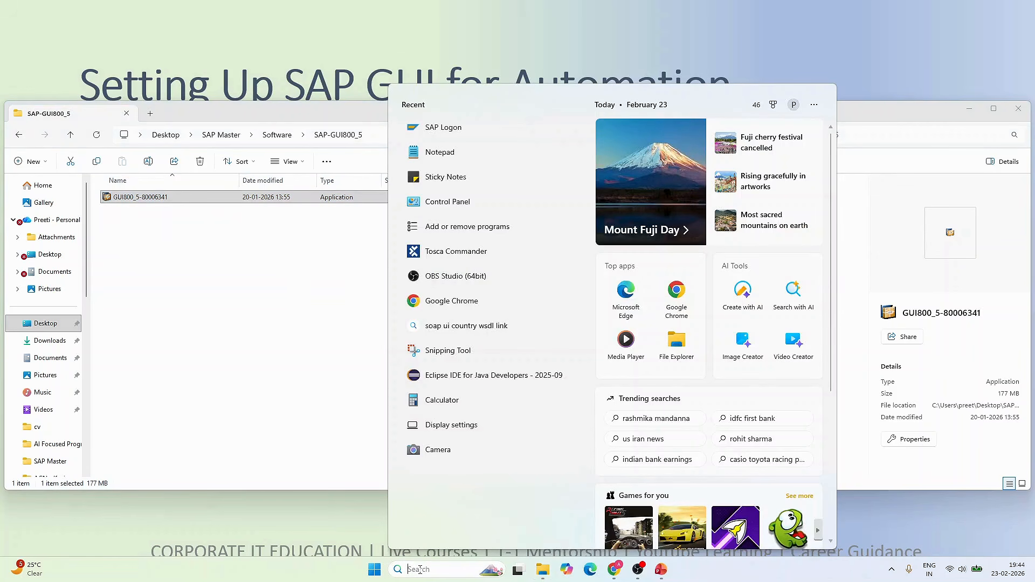
type("sa")
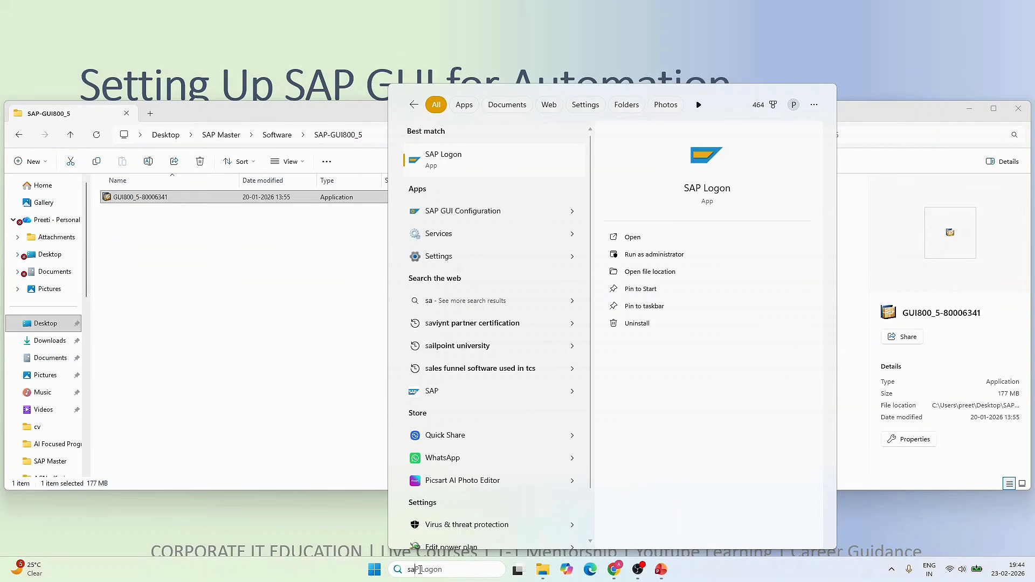
key("Return")
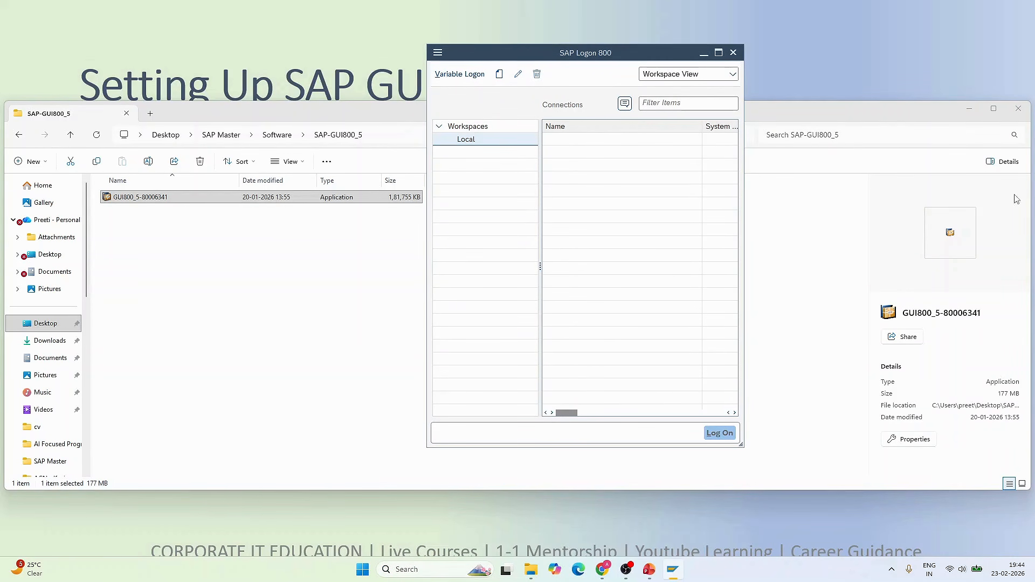
left_click(968, 109)
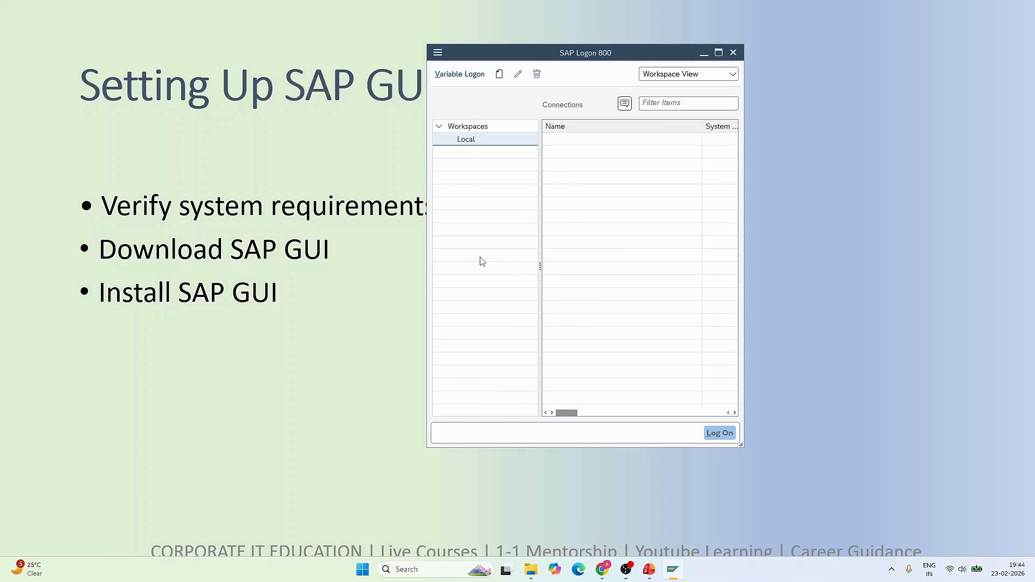
Maximize SAP Logon and start a new connection entry based on User Specified System.
left_click(499, 76)
left_click(718, 53)
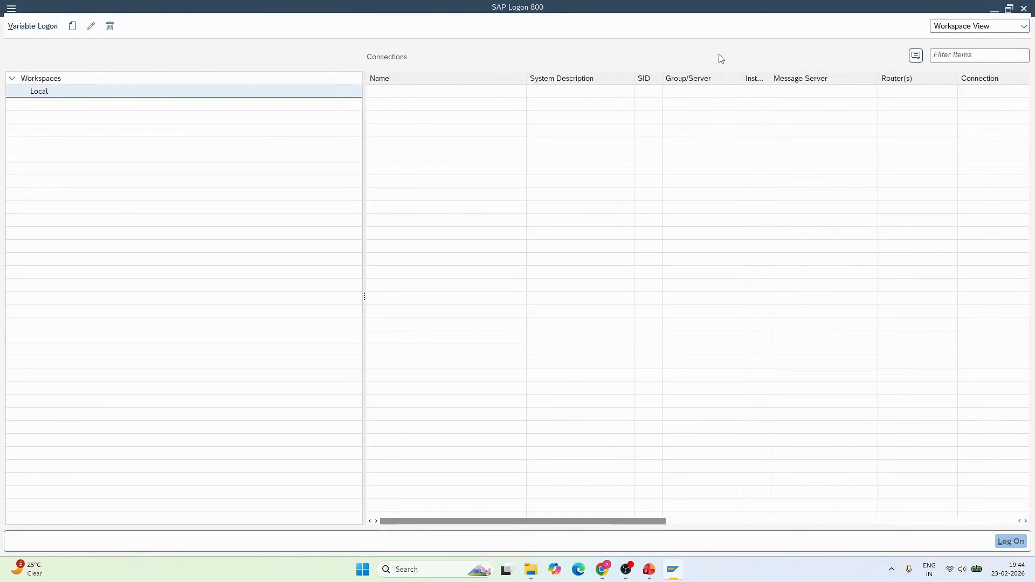
left_click(73, 28)
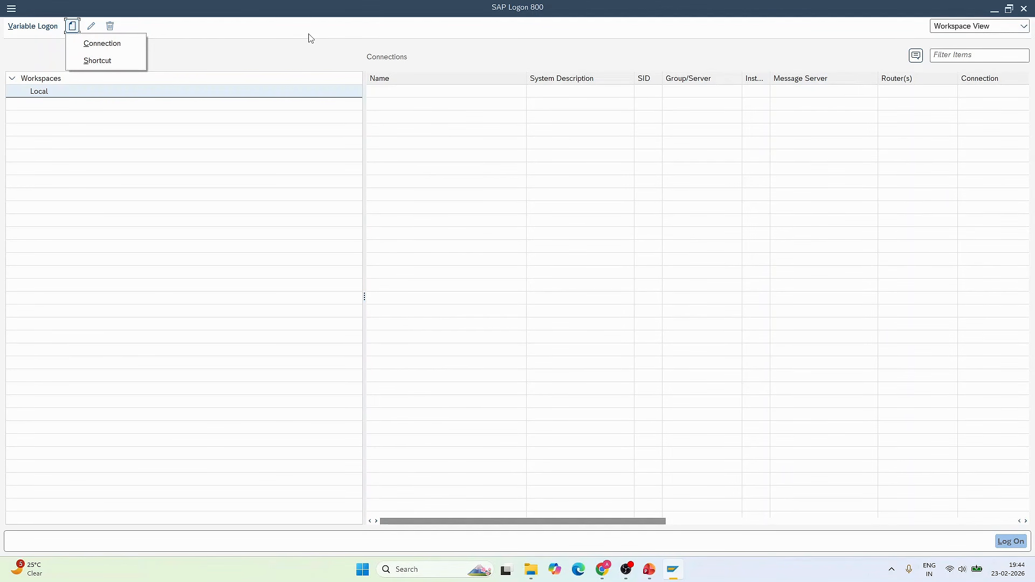
left_click(110, 47)
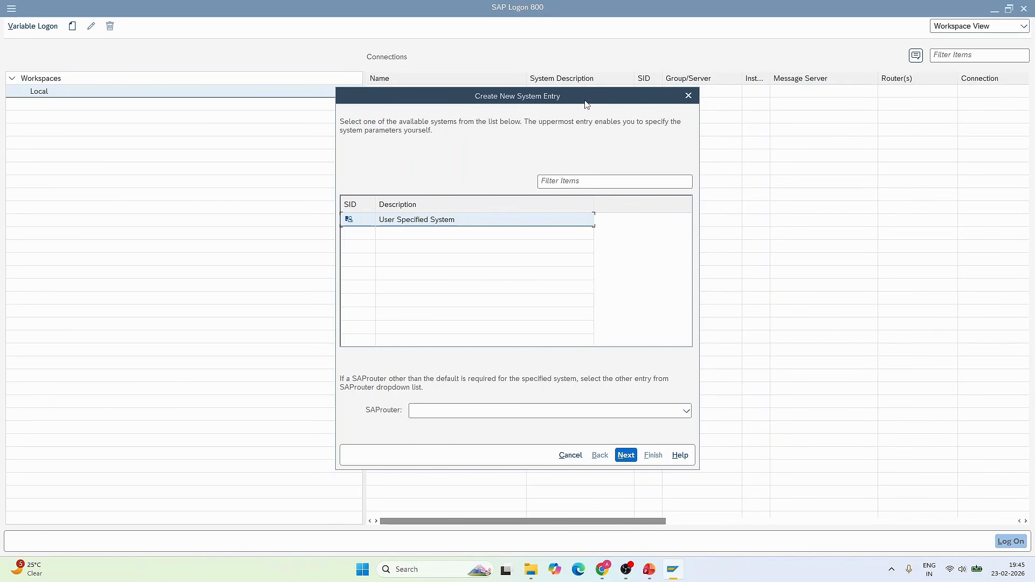
double_click(431, 221)
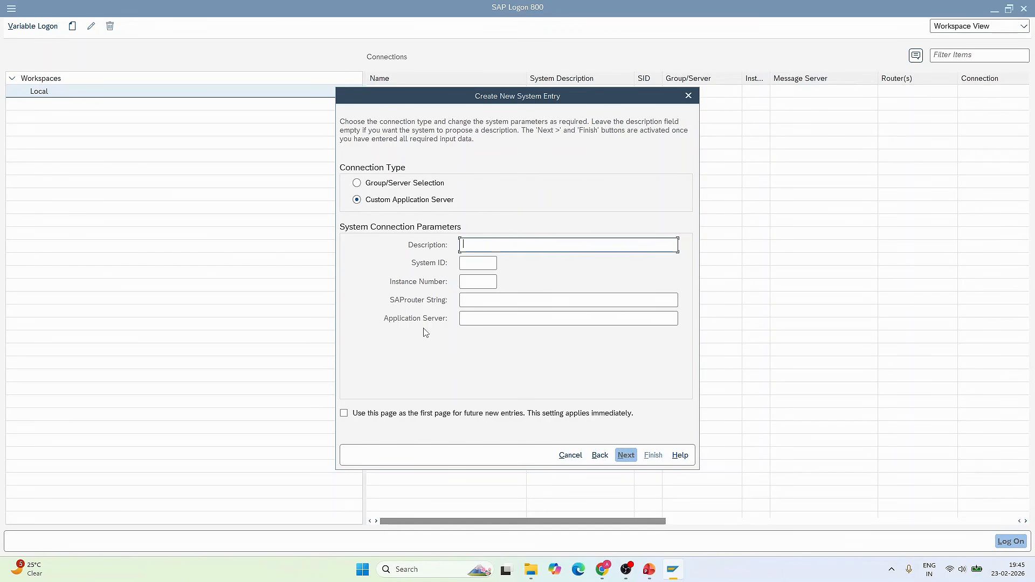
key("alt+Tab")
key("alt+Tab")
key("alt+Tab")
key("alt+Tab")
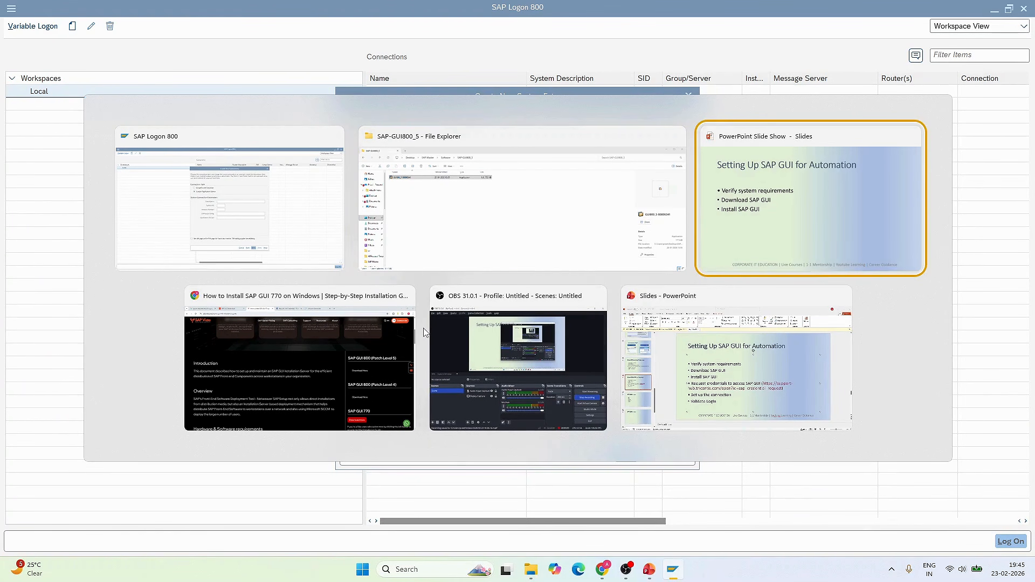
key("alt+Tab")
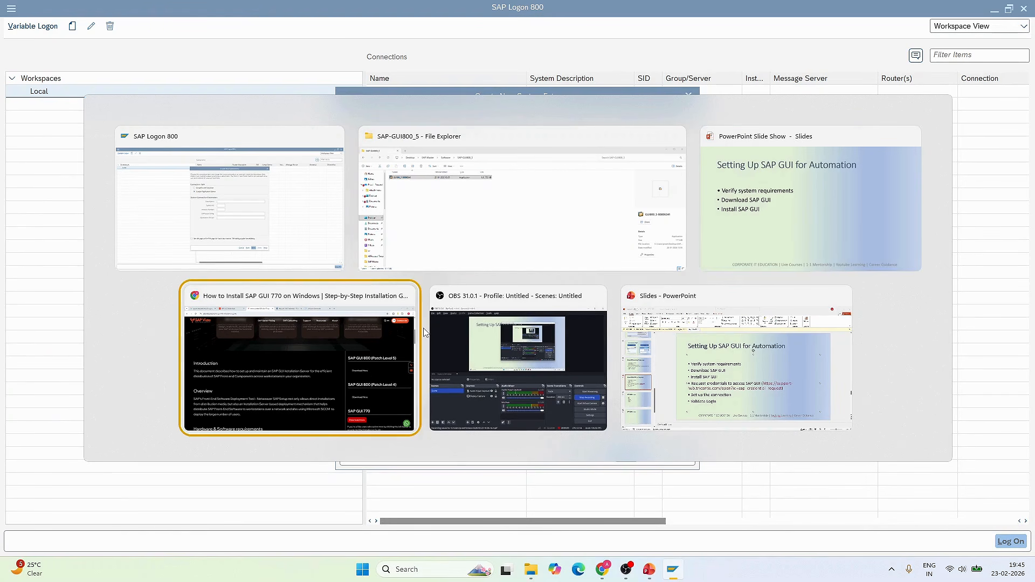
key("alt+Tab")
key("alt+Tab")
key("alt+Tab")
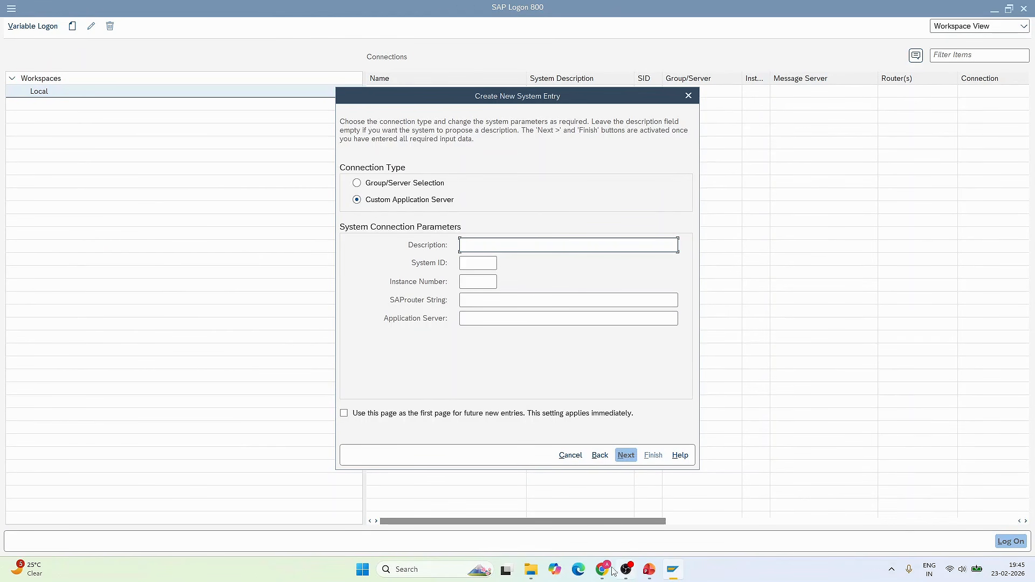
Switch to the Request SAP Credentials page in Chrome and examine the training credentials and the SAP GUI access instructions.
left_click(603, 569)
left_click(463, 11)
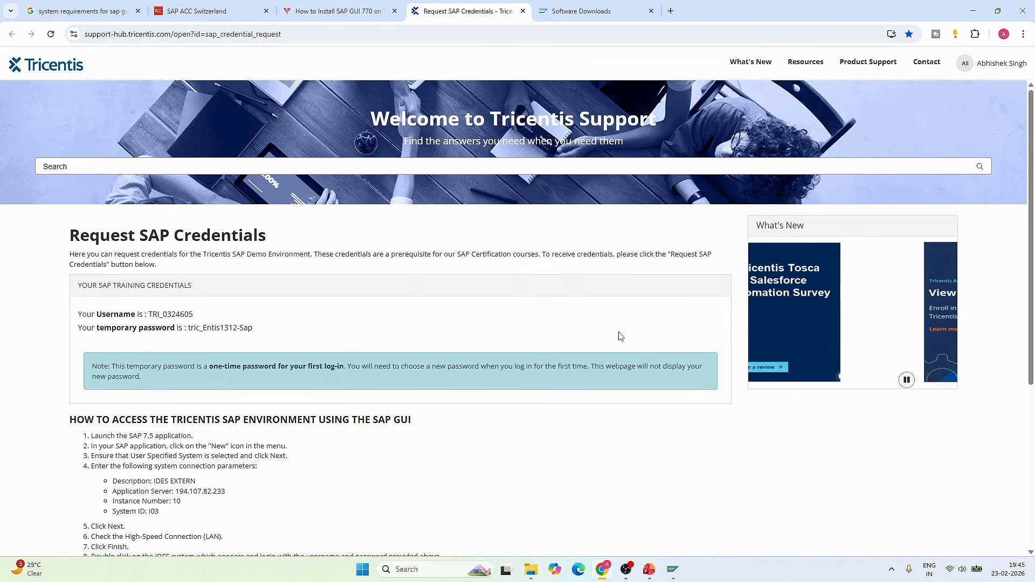
scroll(448, 285, "down", 3)
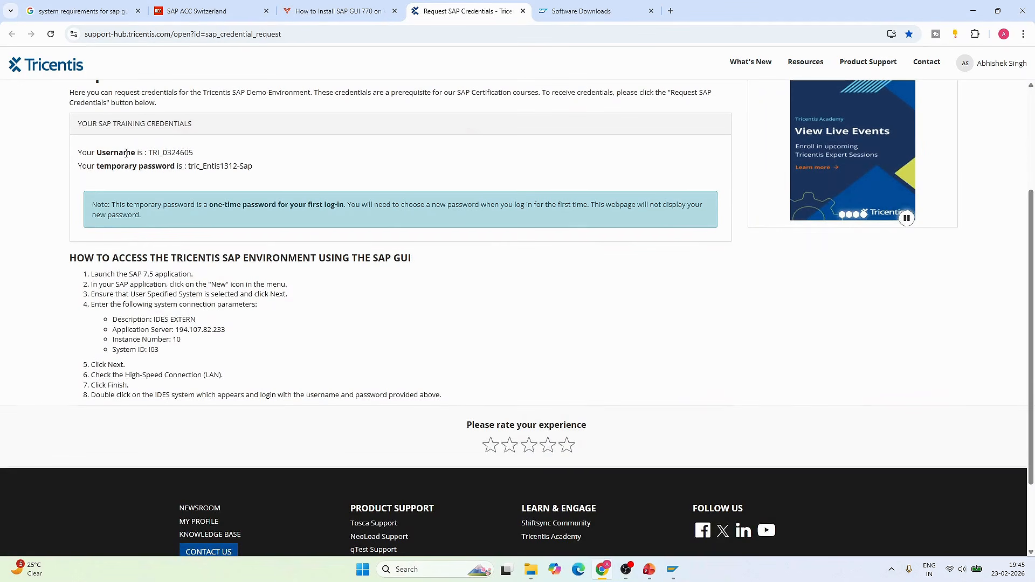
left_click_drag(148, 153, 259, 165)
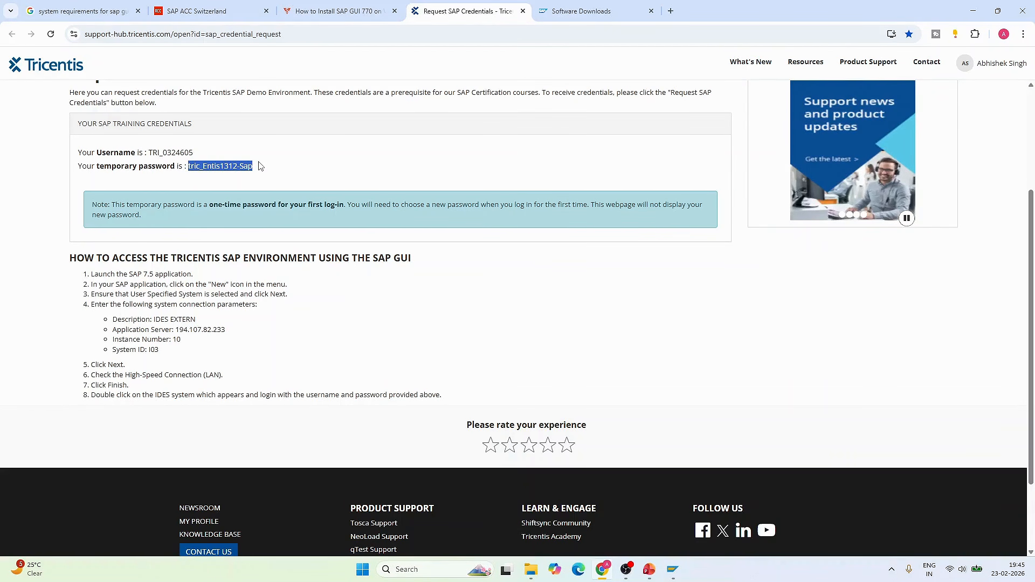
scroll(106, 275, "down", 1)
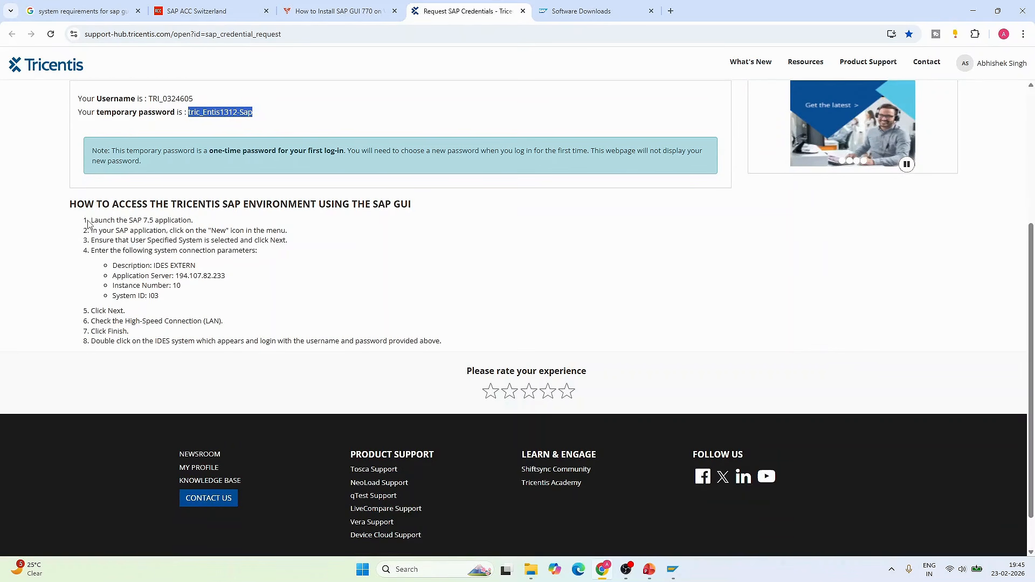
left_click_drag(90, 220, 440, 345)
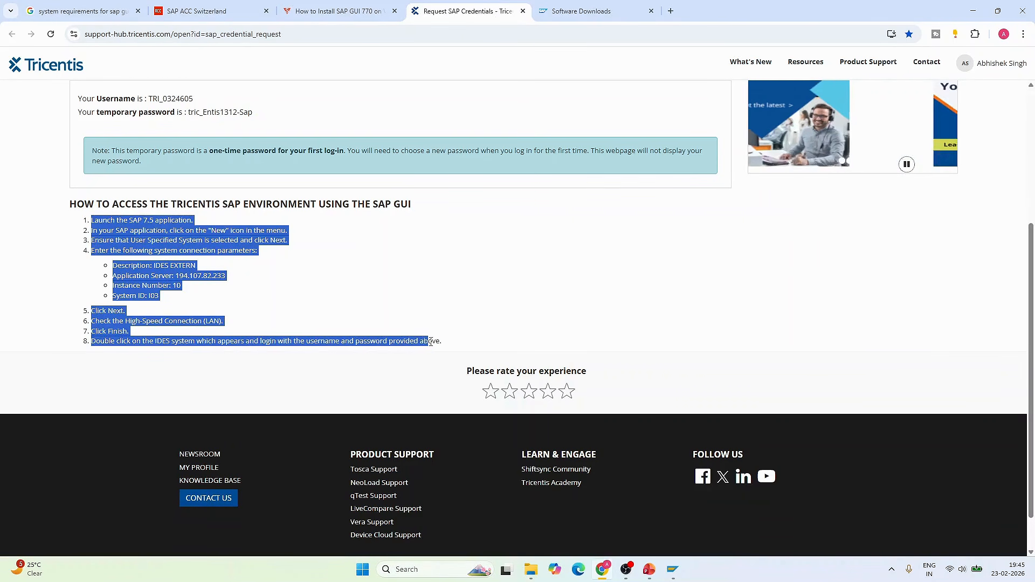
left_click(533, 285)
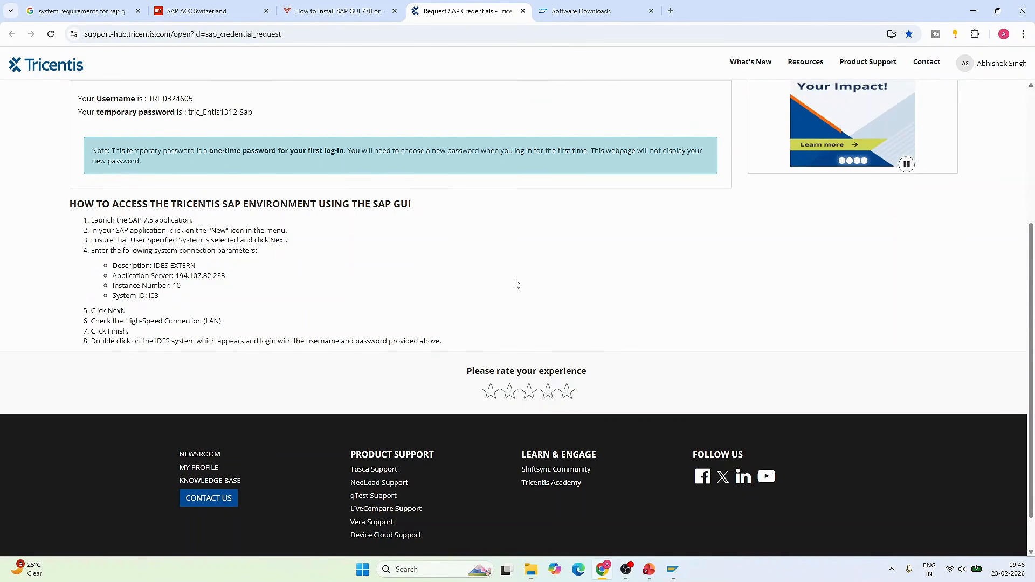
Open Notepad to look at the saved SAP username note, and minimize it again.
left_click(419, 570)
type("notepad")
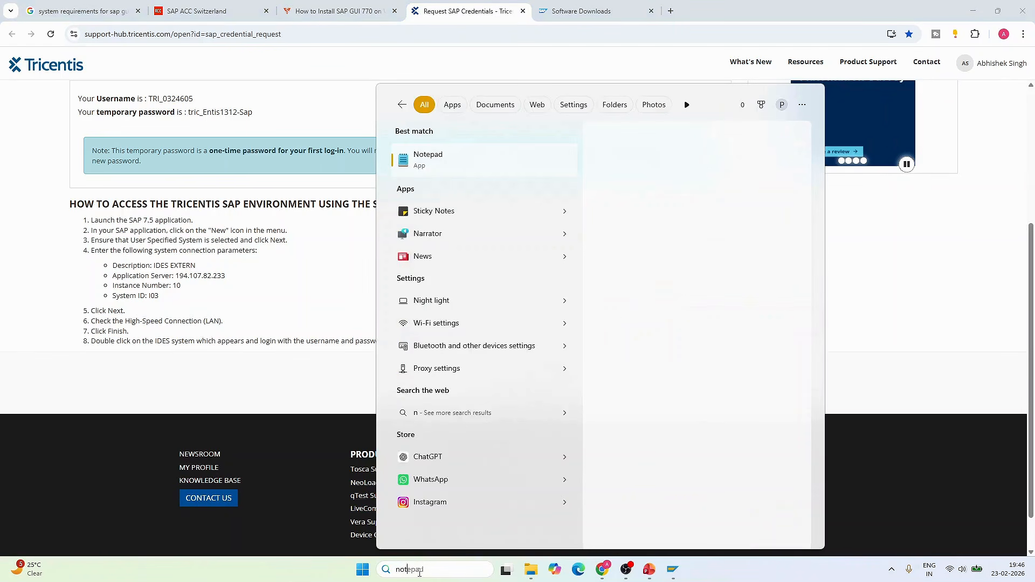
key("Return")
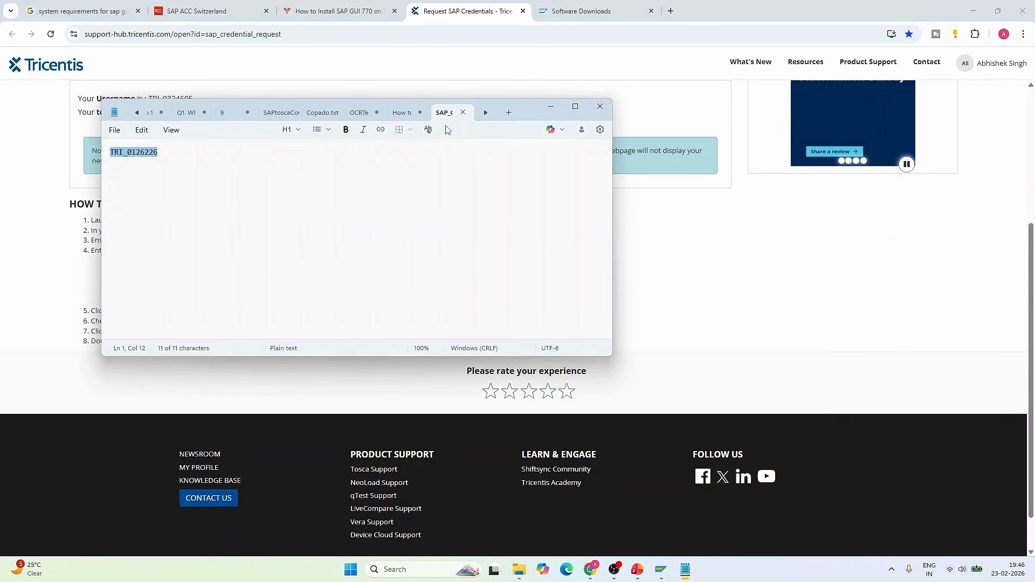
left_click(177, 151)
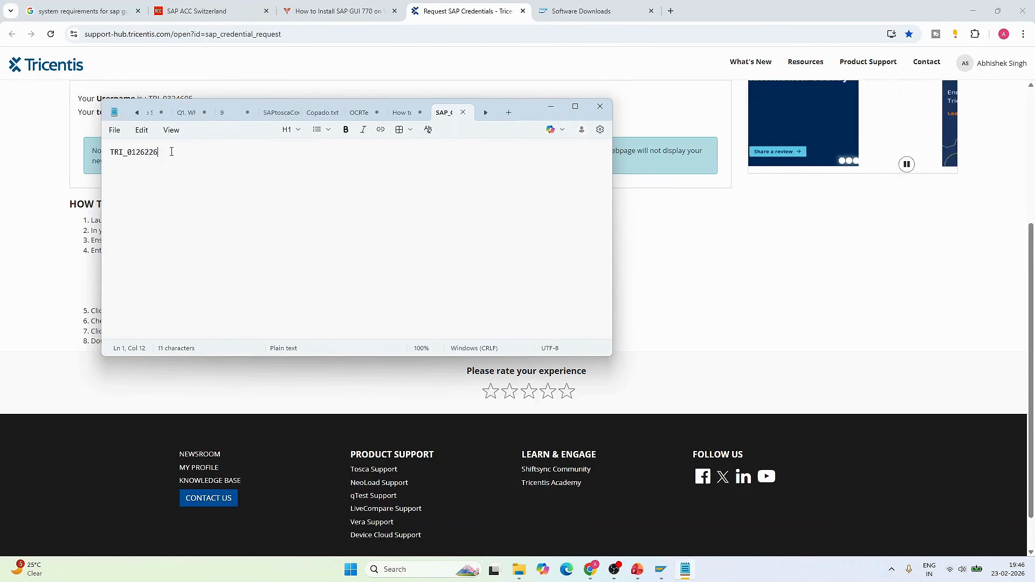
key("ctrl+a")
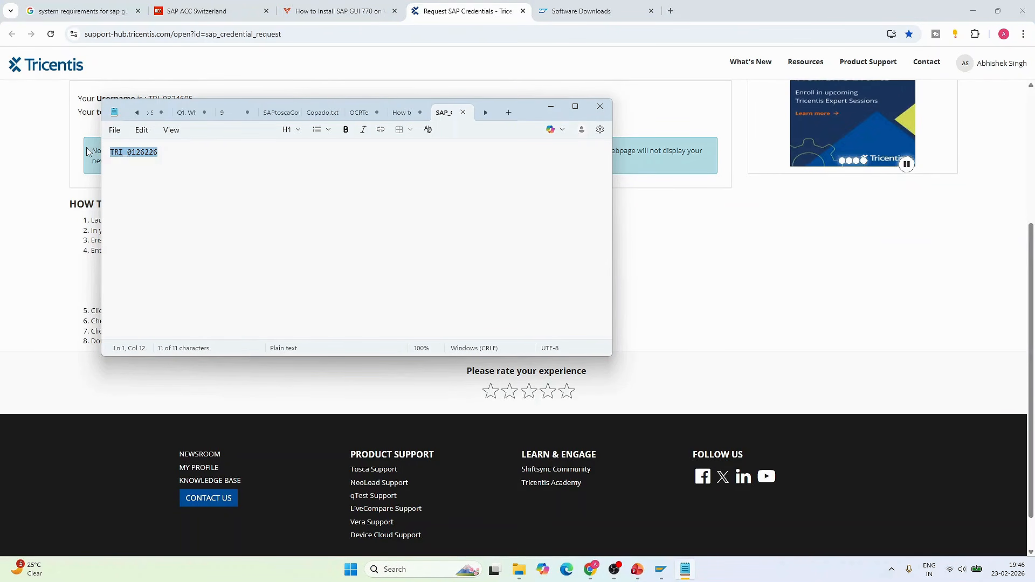
left_click(552, 107)
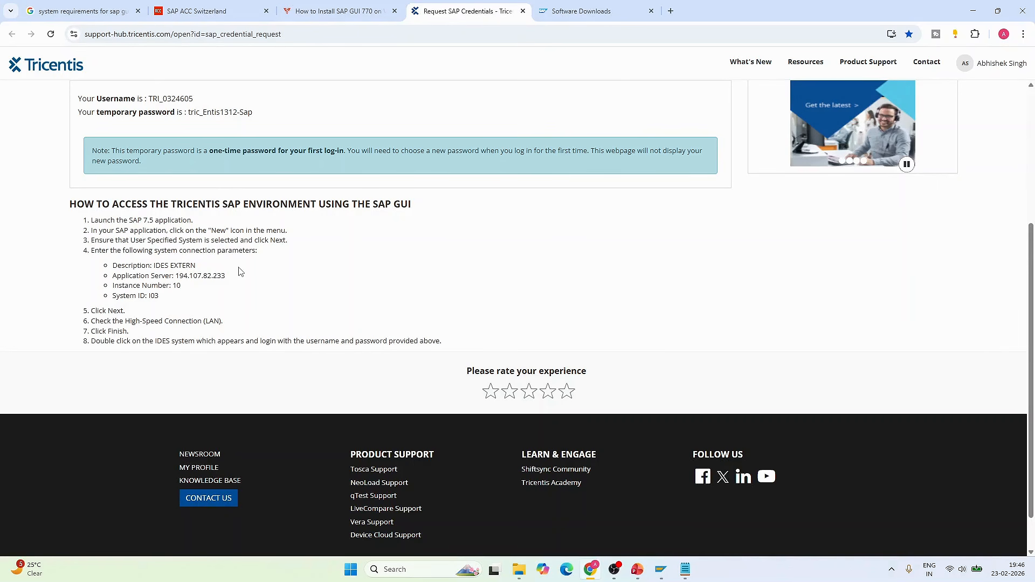
Review the first access instructions on the Tricentis page and compare them with the new system entry dialog in SAP Logon.
scroll(240, 271, "down", 1)
left_click_drag(91, 175, 191, 183)
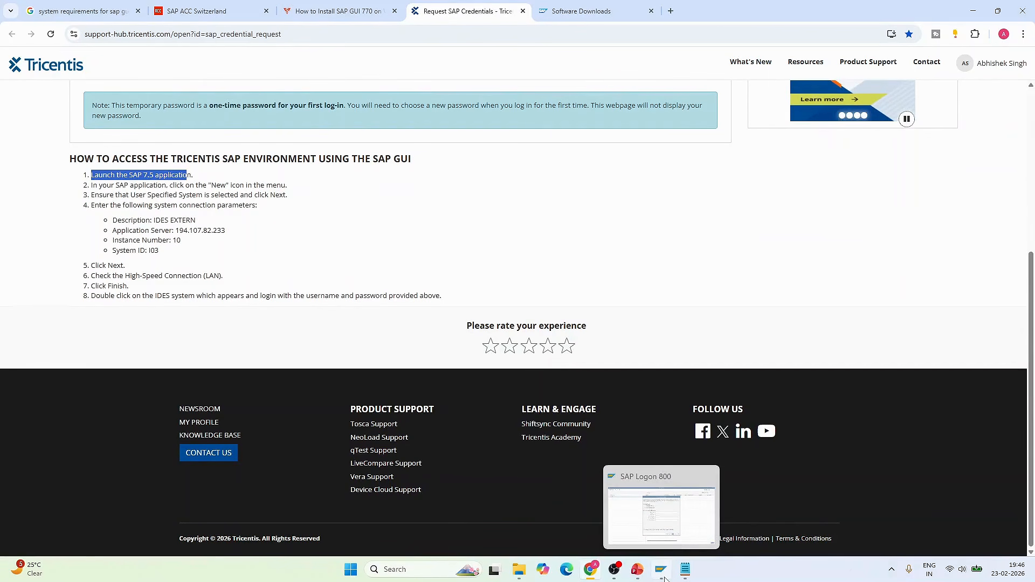
left_click_drag(175, 185, 241, 188)
left_click_drag(151, 195, 240, 195)
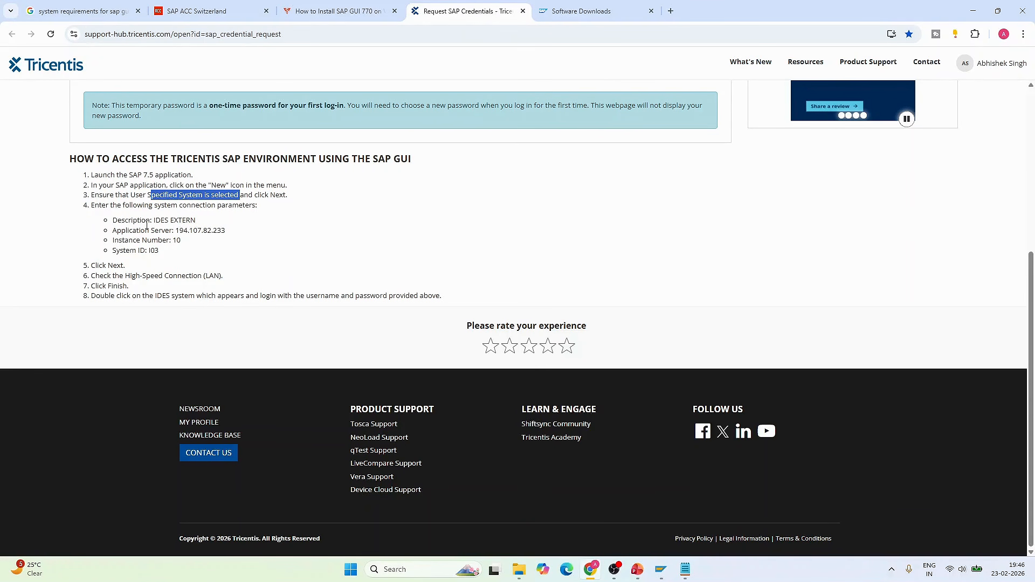
left_click(660, 571)
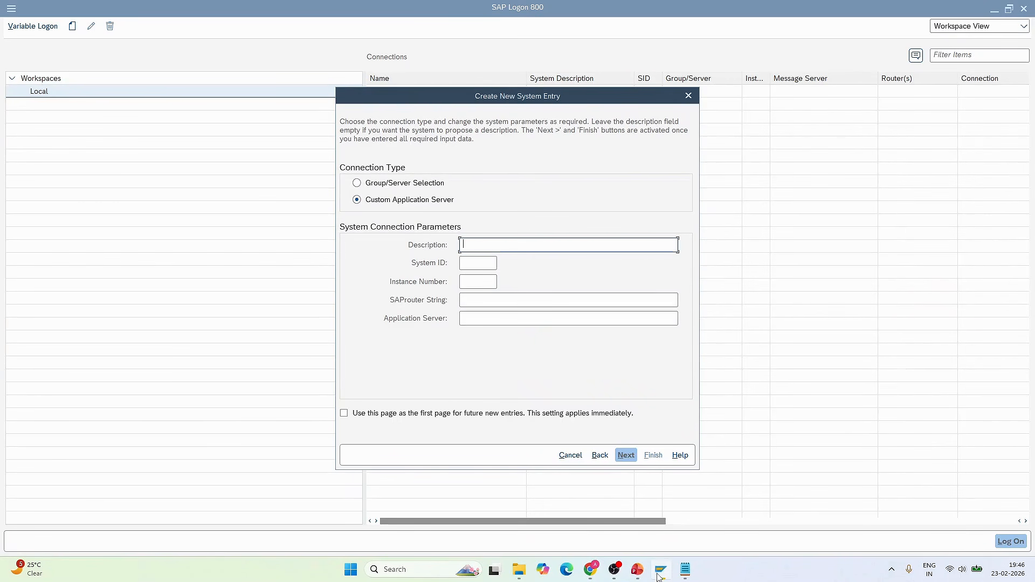
Copy the description IDES EXTERN from the Tricentis page into the Description of the new SAP system entry.
key("alt+Tab")
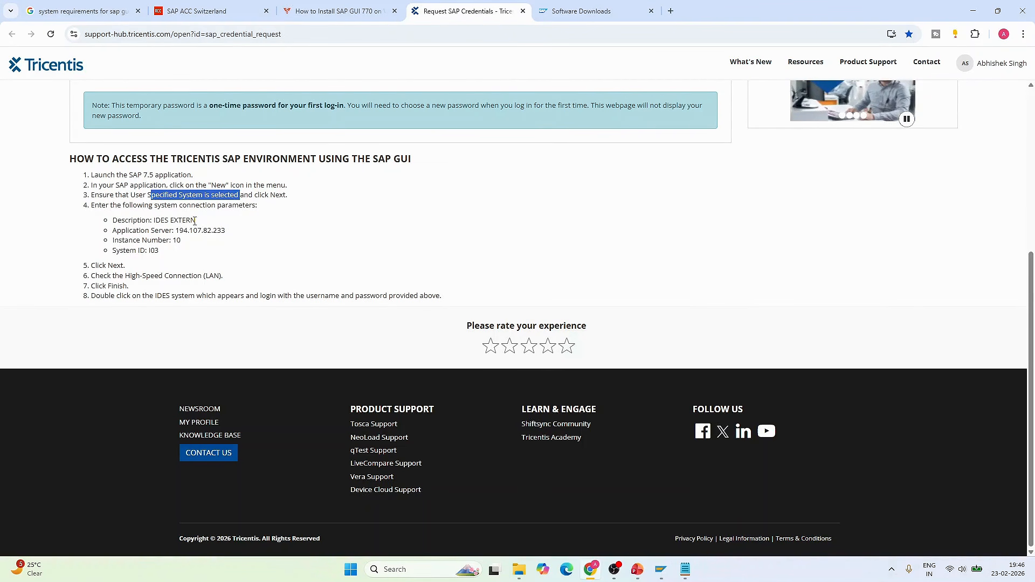
left_click_drag(195, 221, 154, 218)
key("ctrl+c")
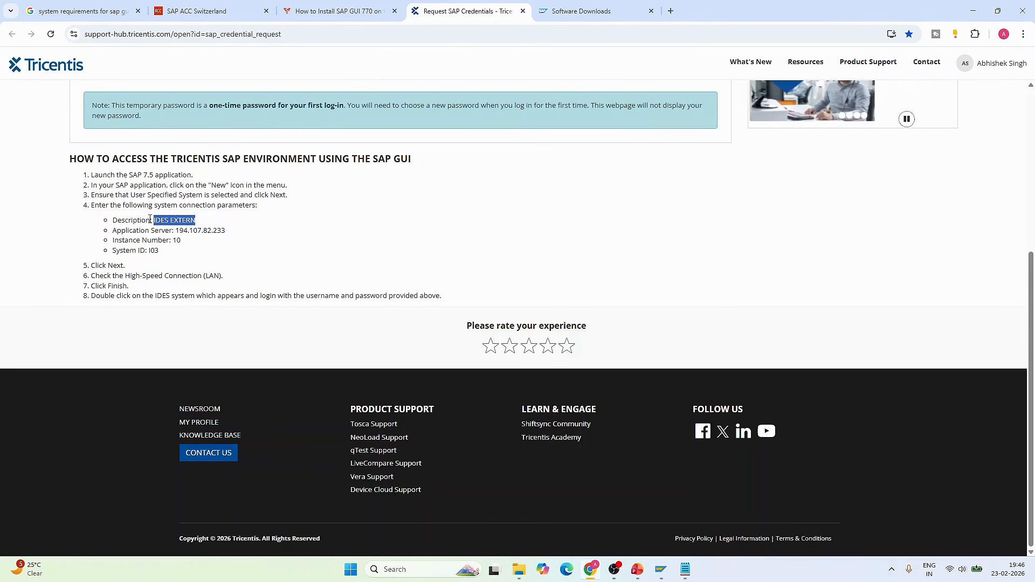
key("alt+Tab")
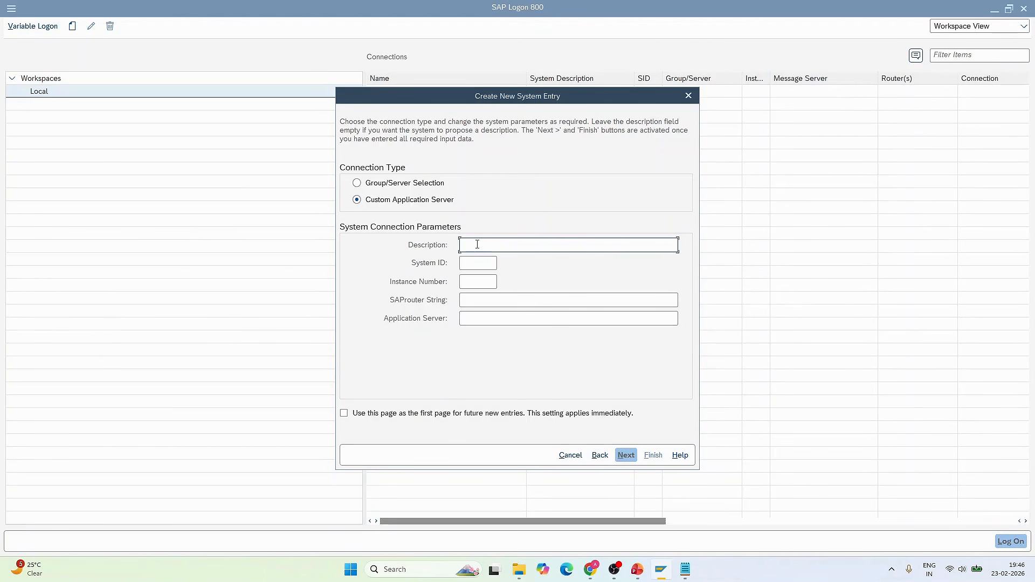
key("ctrl+v")
Copy the system ID I03 from the Tricentis page into the System ID of the new SAP system entry.
key("alt+Tab")
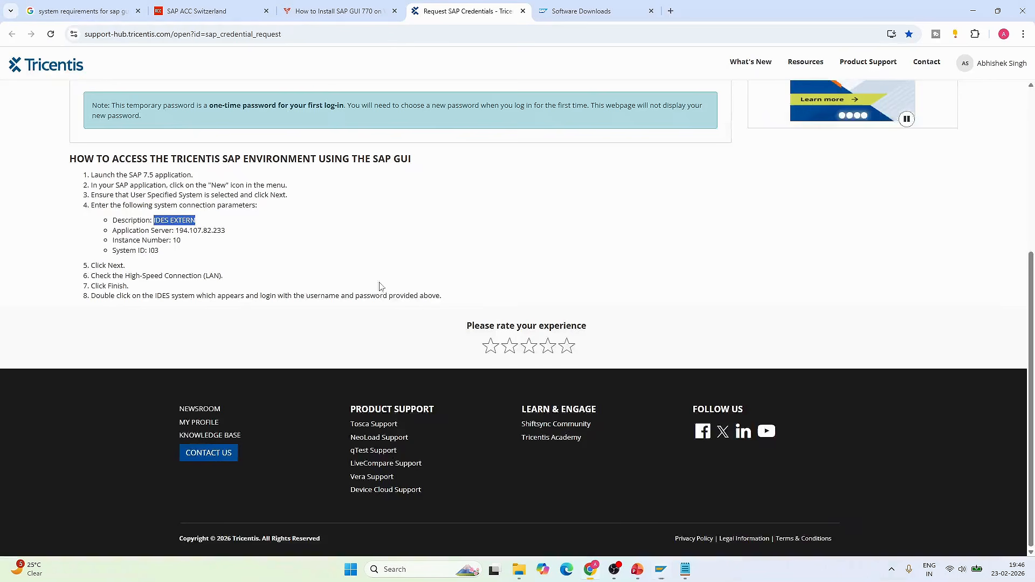
double_click(159, 250)
key("ctrl+c")
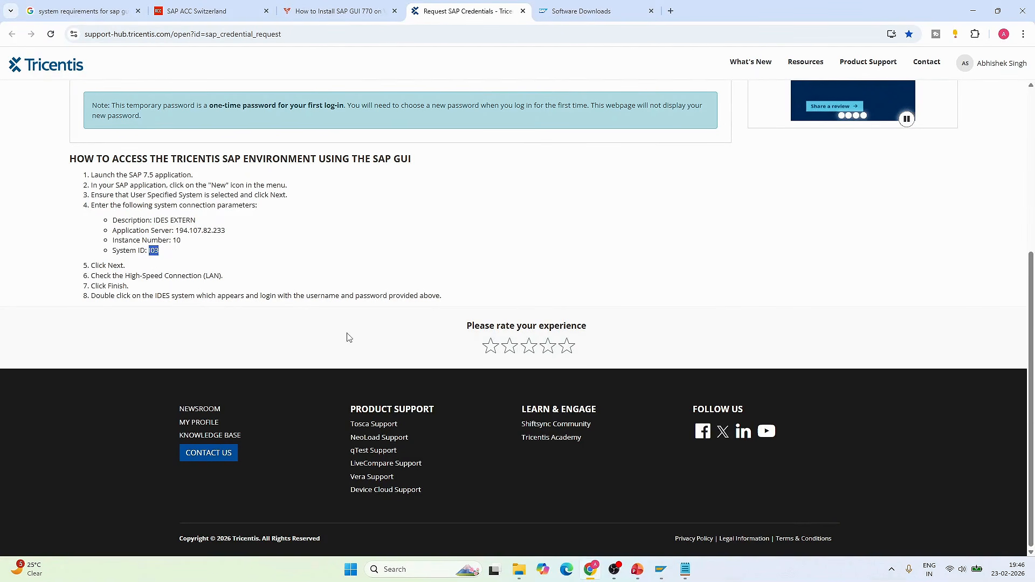
key("alt+Tab")
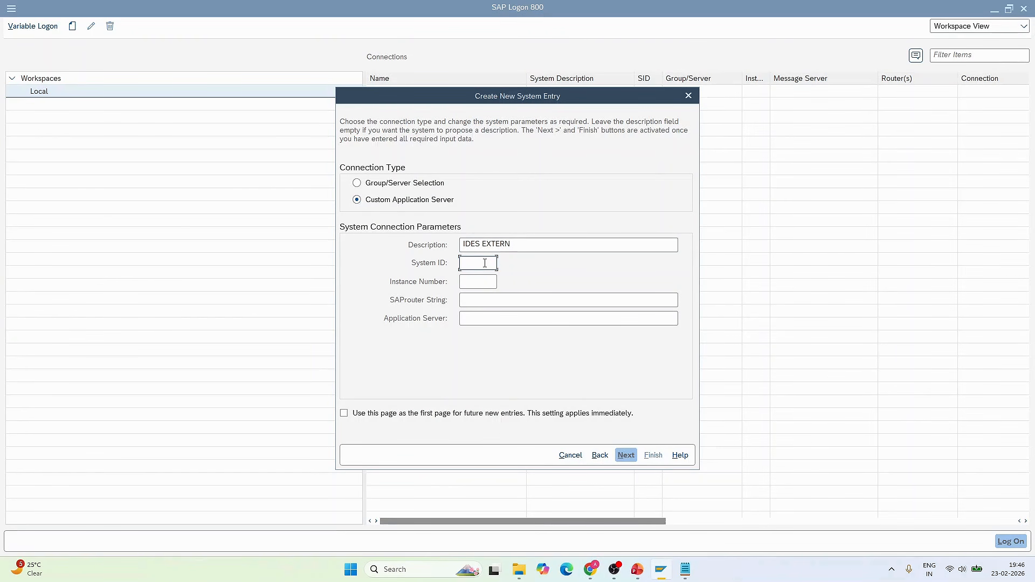
key("ctrl+v")
Set the new SAP system entry's instance number to 10 as listed in the instructions, and return to the Tricentis page.
key("alt+Tab")
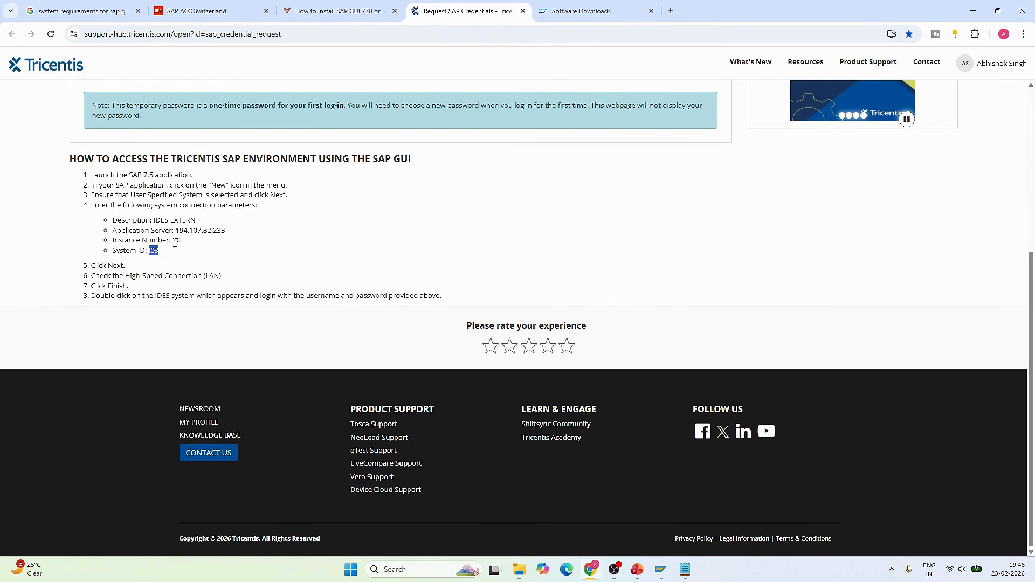
key("alt+Tab")
left_click(478, 282)
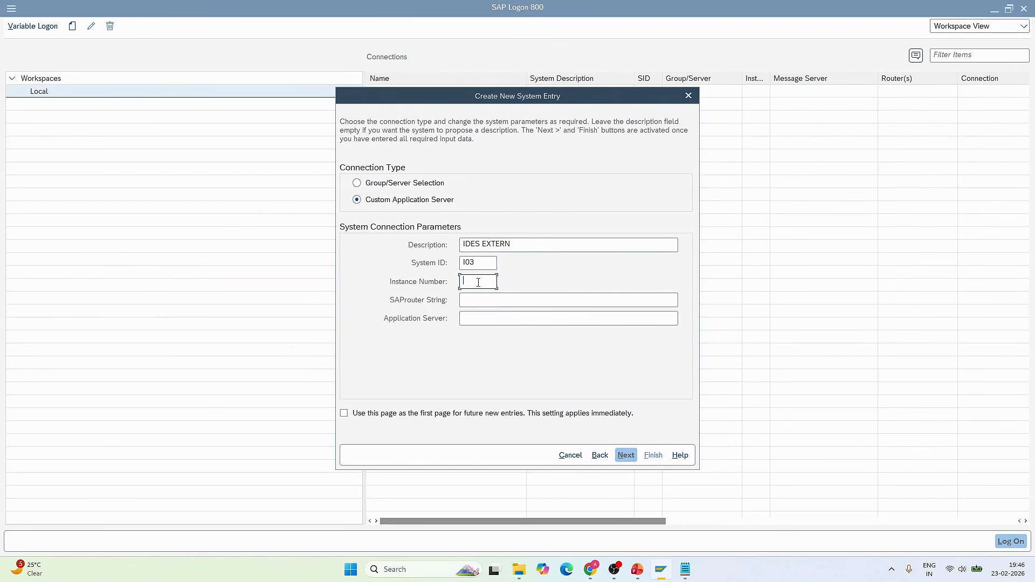
type("10")
key("alt+Tab")
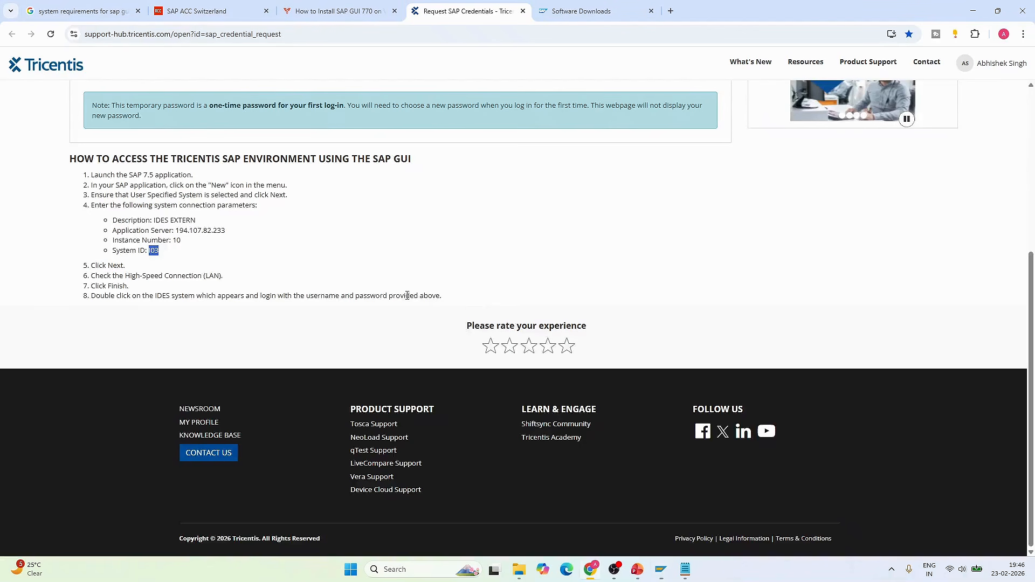
Copy the application server address 194.107.82.233 from the Tricentis page into the Application Server of the new SAP system entry.
key("alt+Tab")
left_click(481, 319)
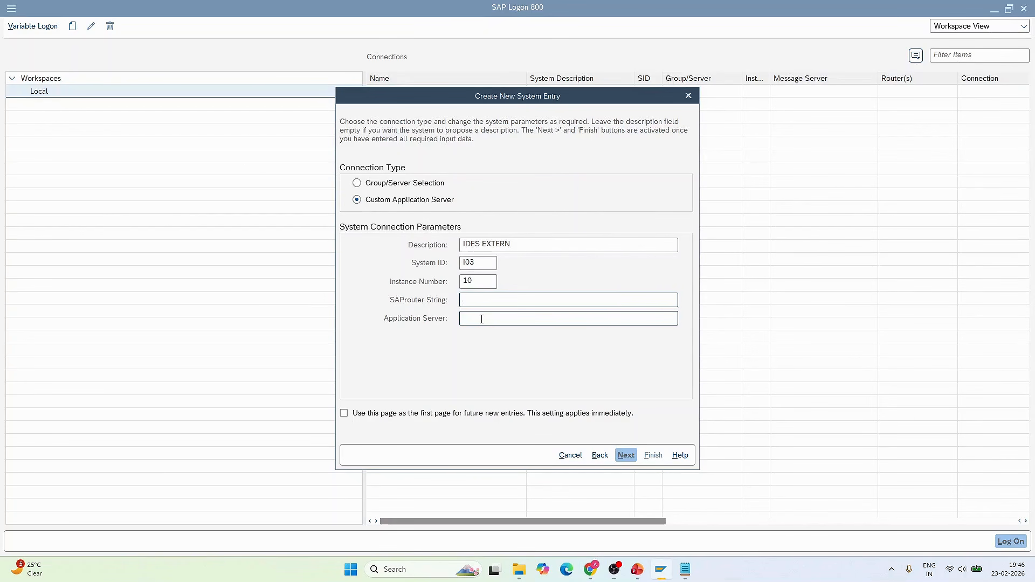
key("alt+Tab")
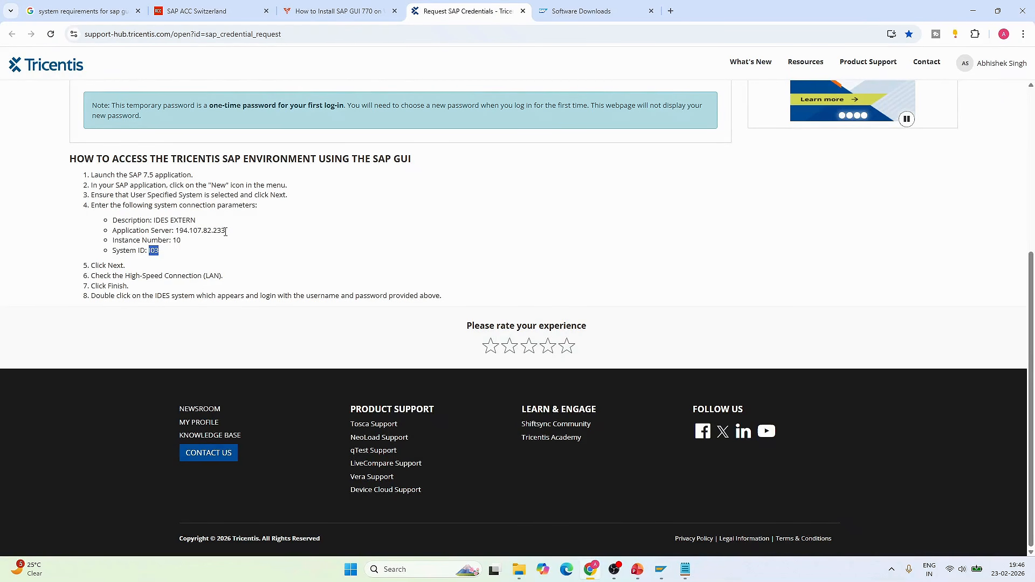
left_click_drag(226, 231, 178, 233)
key("ctrl+c")
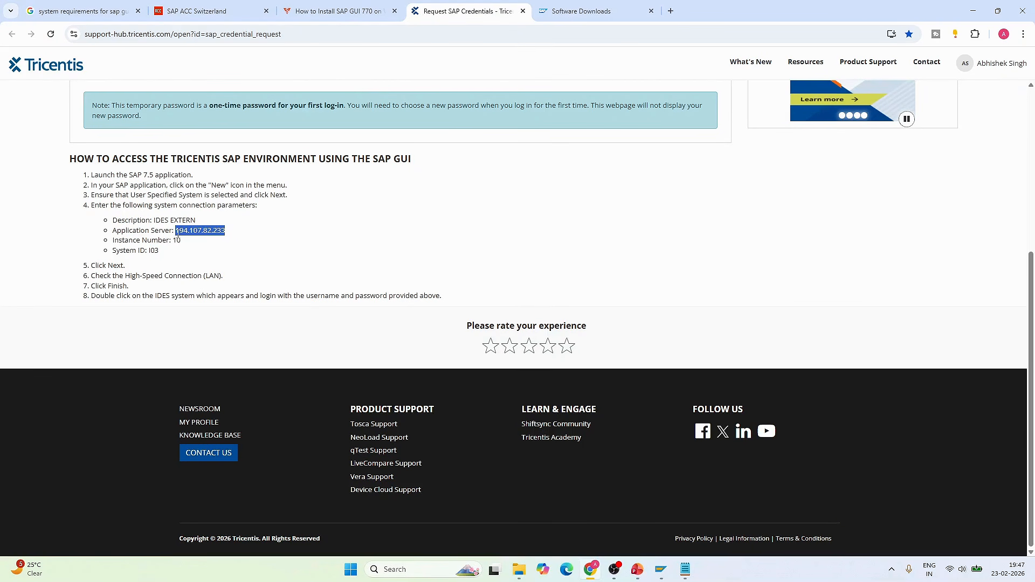
key("alt+Tab")
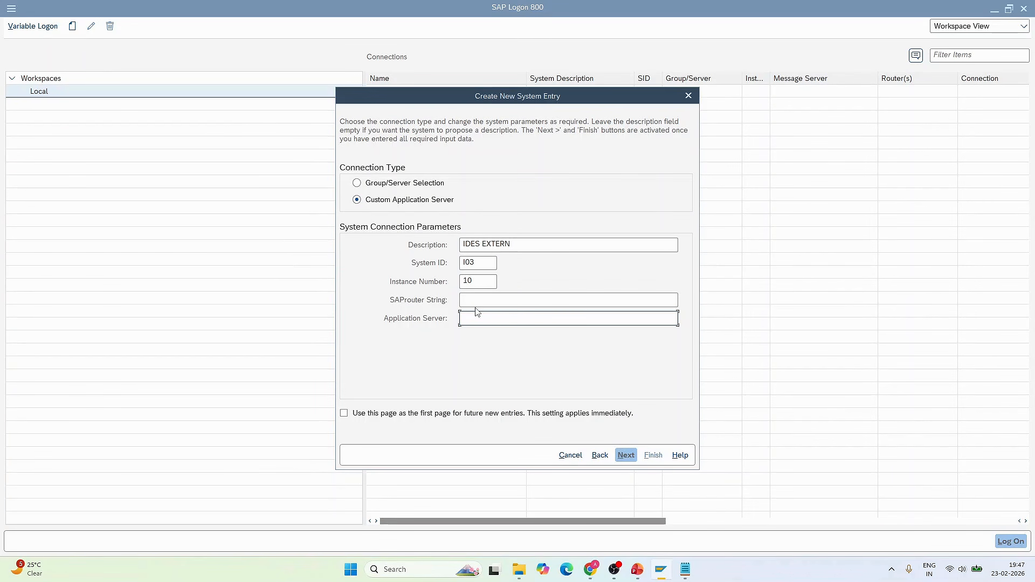
key("ctrl+v")
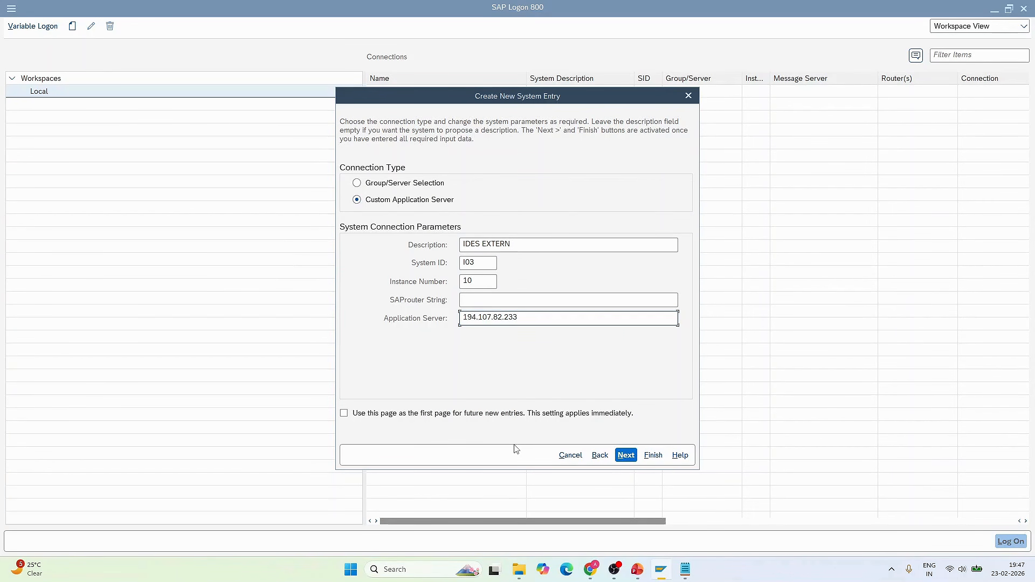
Finish the new system entry with High Speed Connection (LAN) and the default language and encoding settings.
left_click(627, 457)
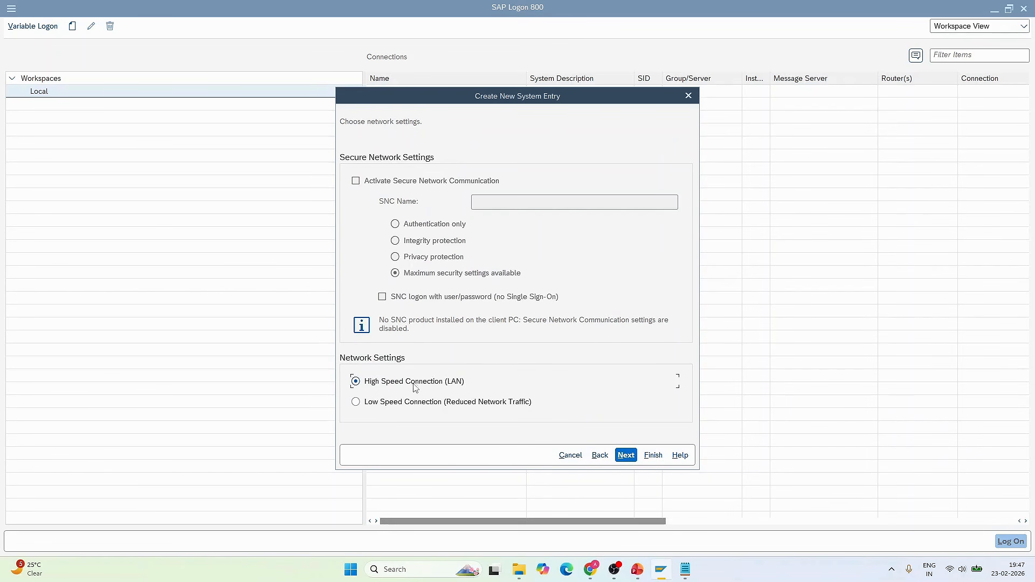
left_click(626, 457)
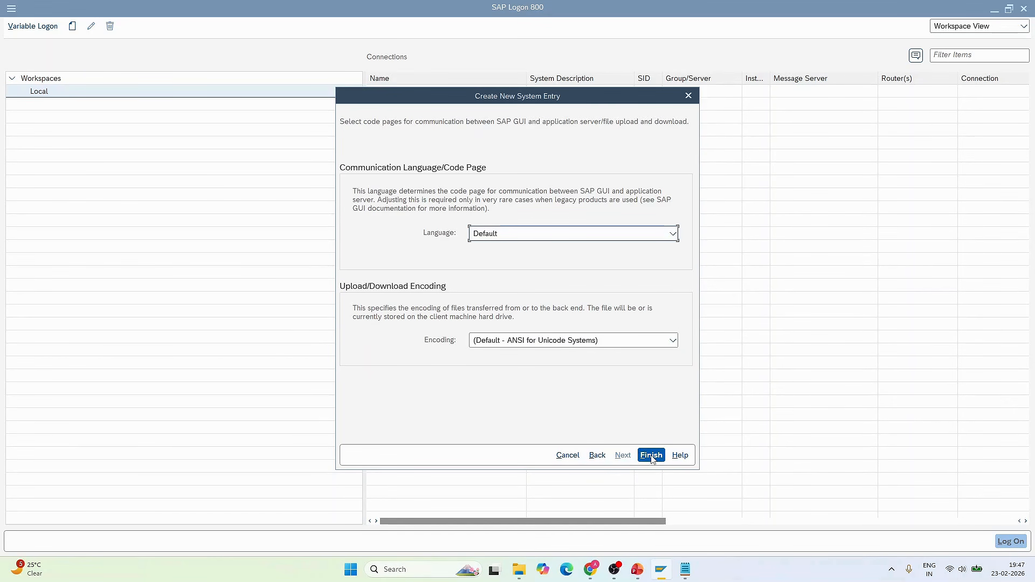
left_click(651, 456)
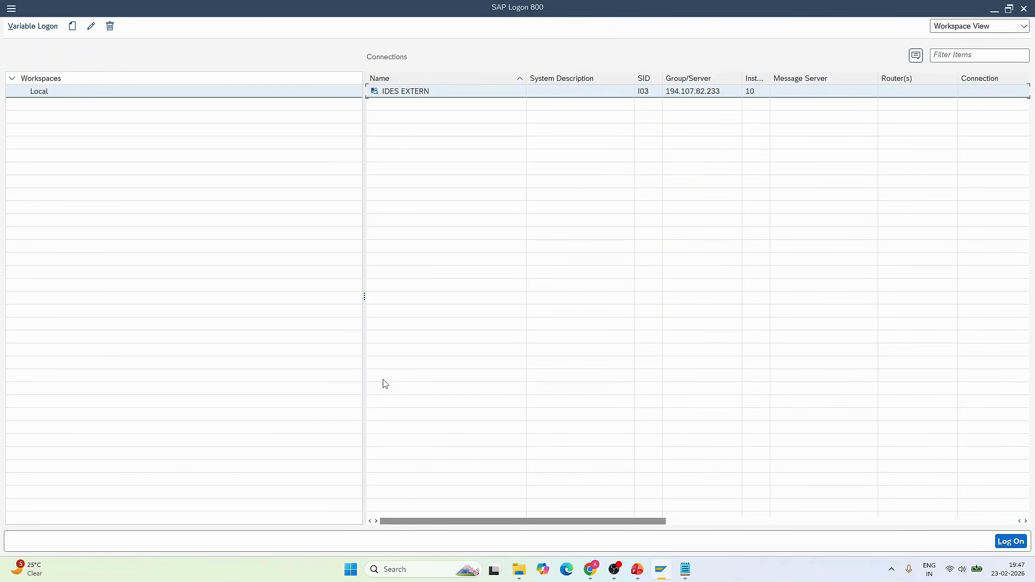
Switch to the PowerPoint slide show and reveal the bullets on requesting credentials and setting up the connection.
mouse_move(635, 567)
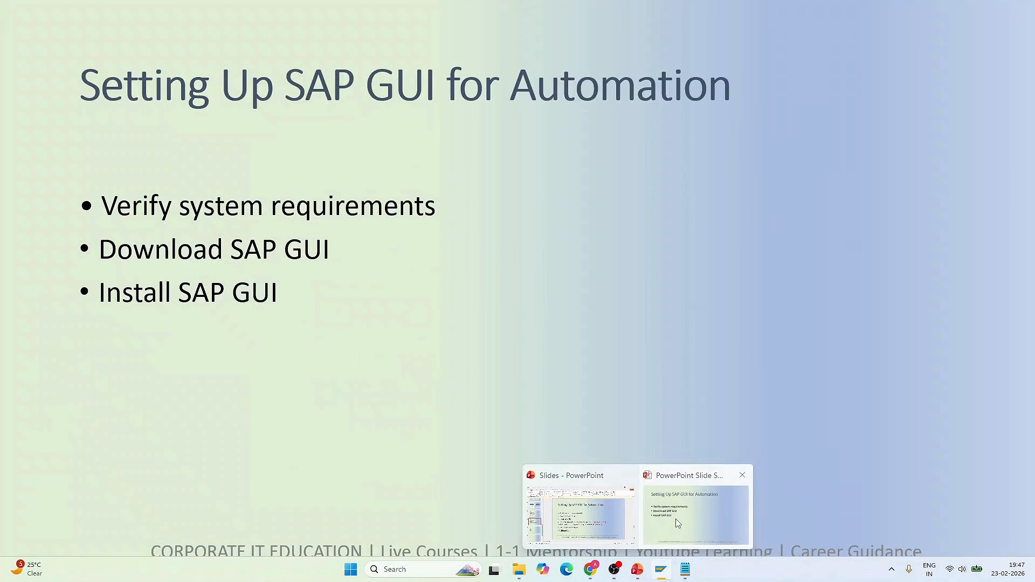
left_click(682, 512)
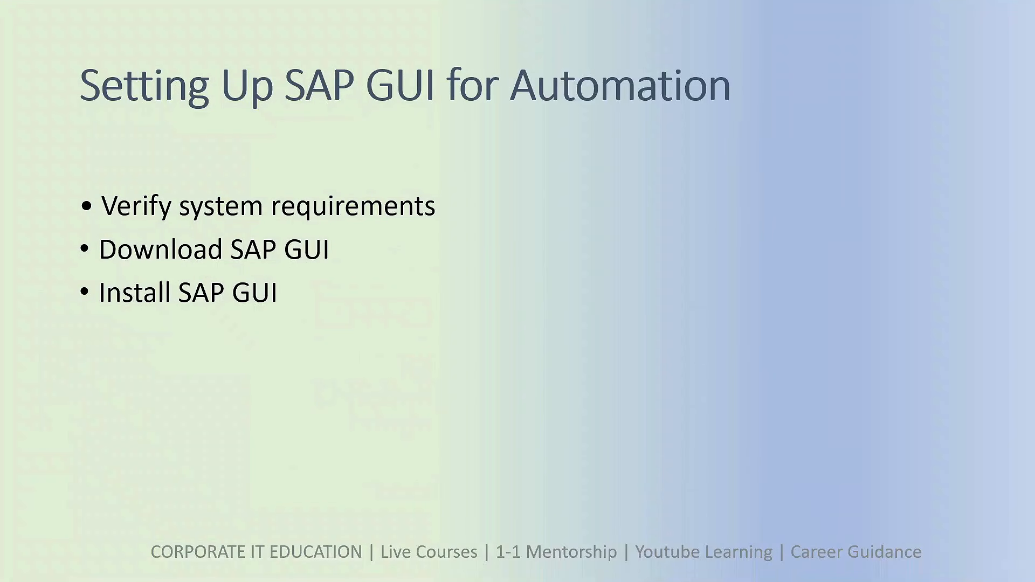
key("Right")
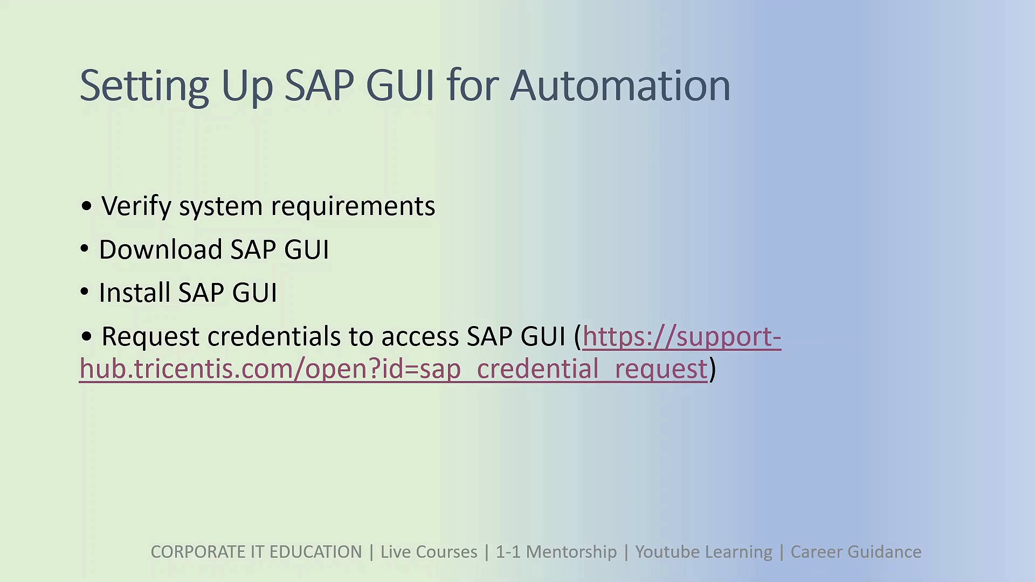
key("Right")
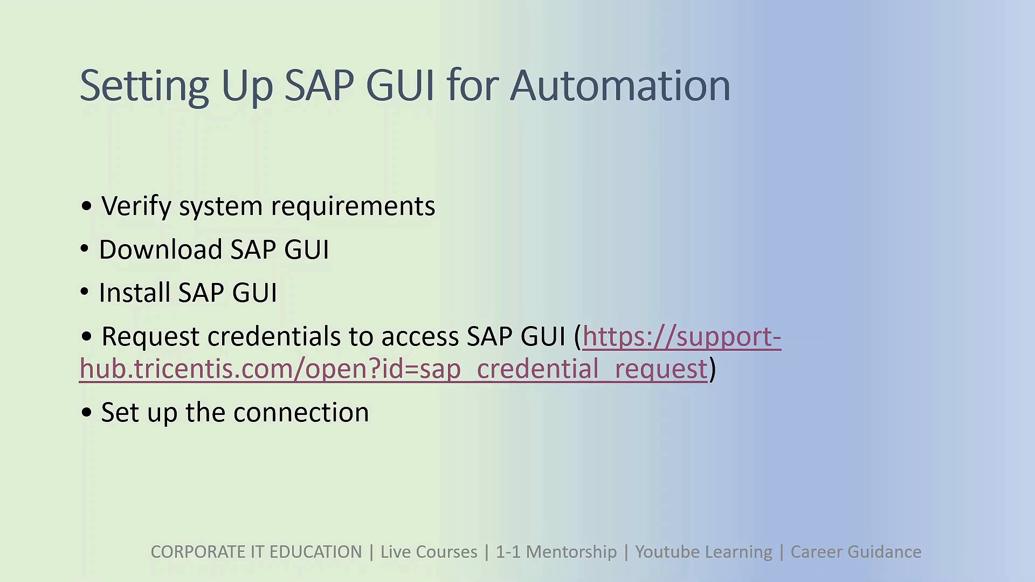
key("Right")
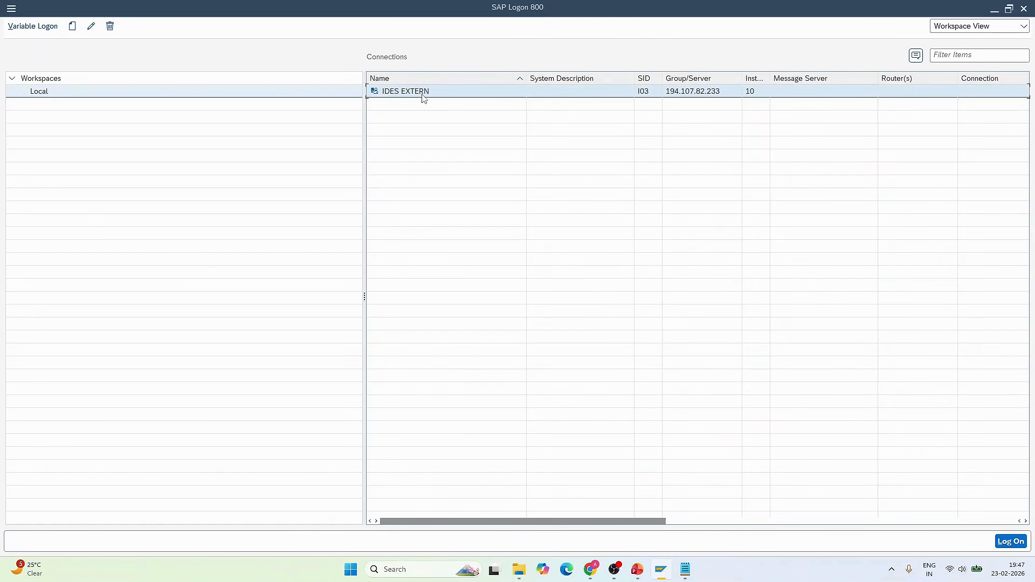
Open the logon screen of the IDES EXTERN connection in SAP Logon and review the training credentials on the Tricentis page.
left_click(1010, 541)
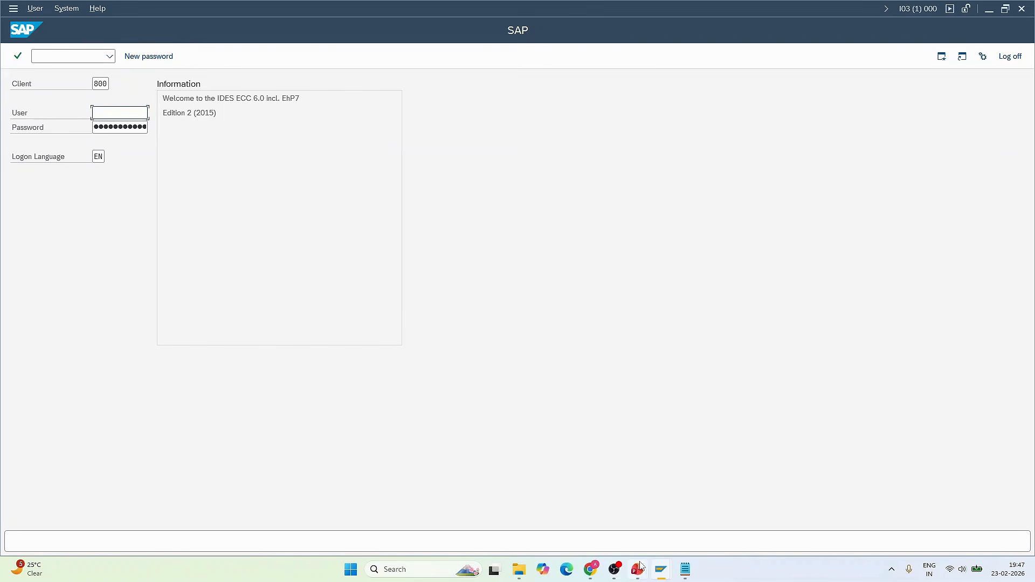
left_click(588, 570)
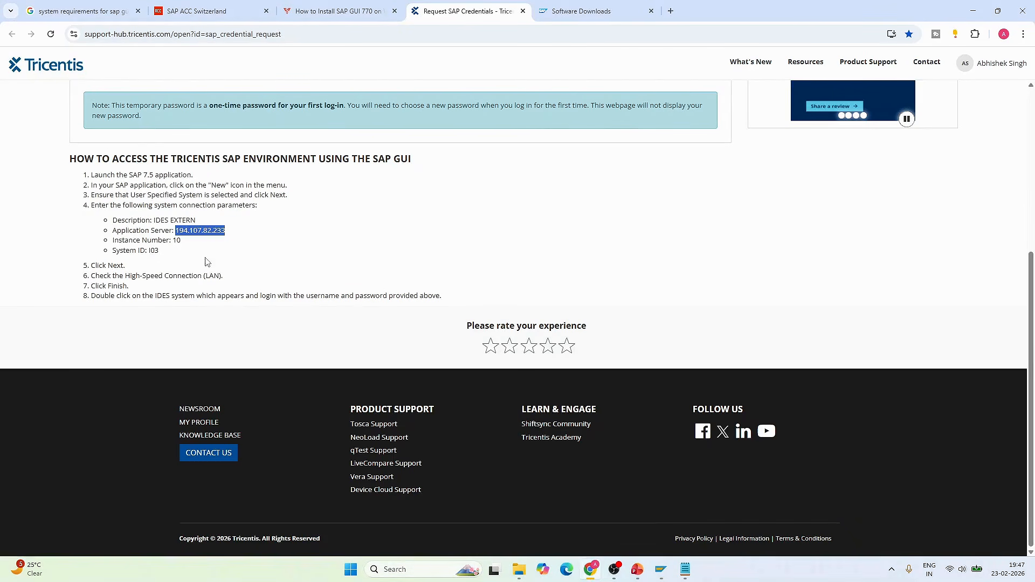
scroll(235, 227, "up", 3)
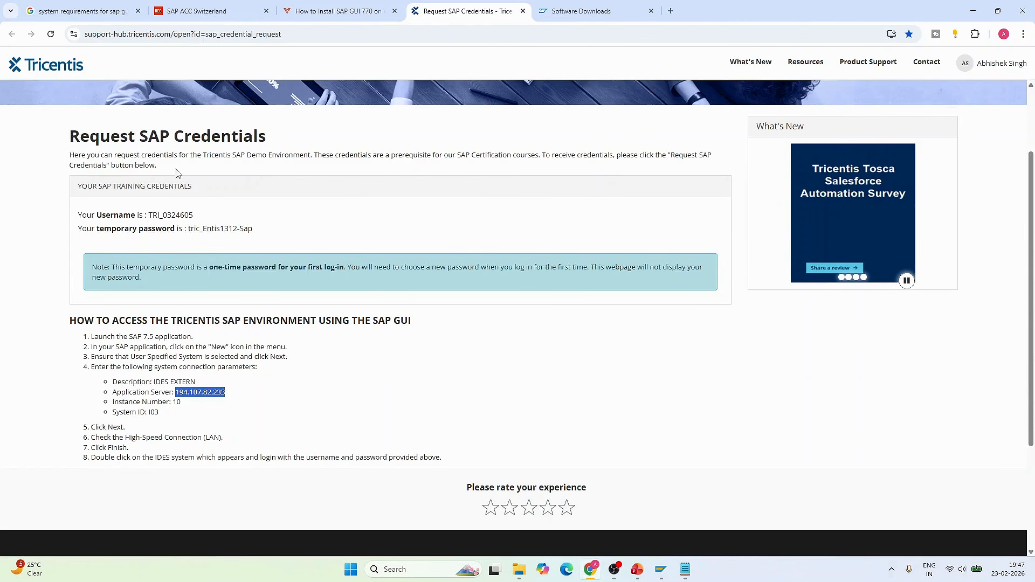
scroll(210, 225, "down", 2)
scroll(210, 225, "down", 2)
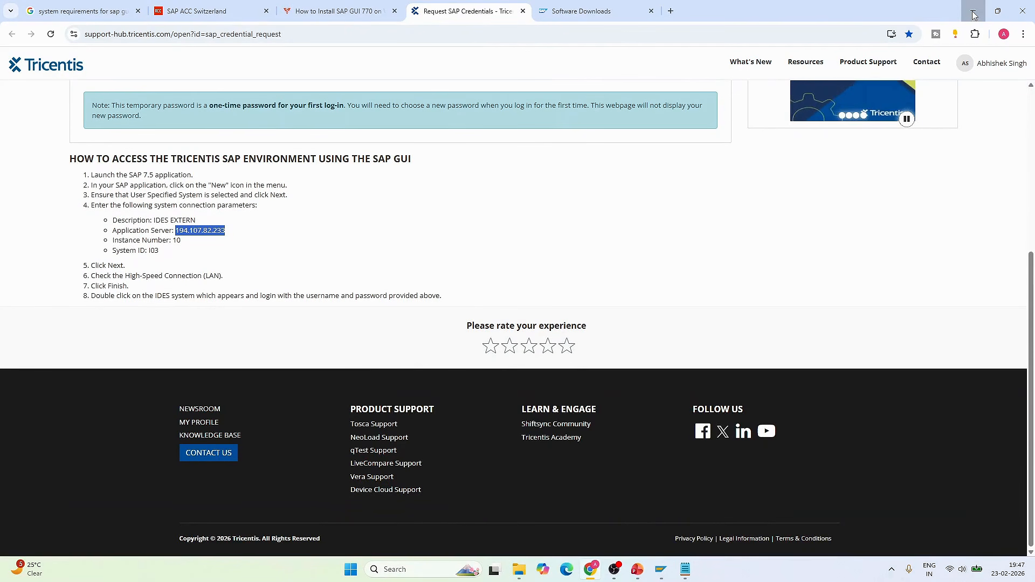
key("alt+Tab")
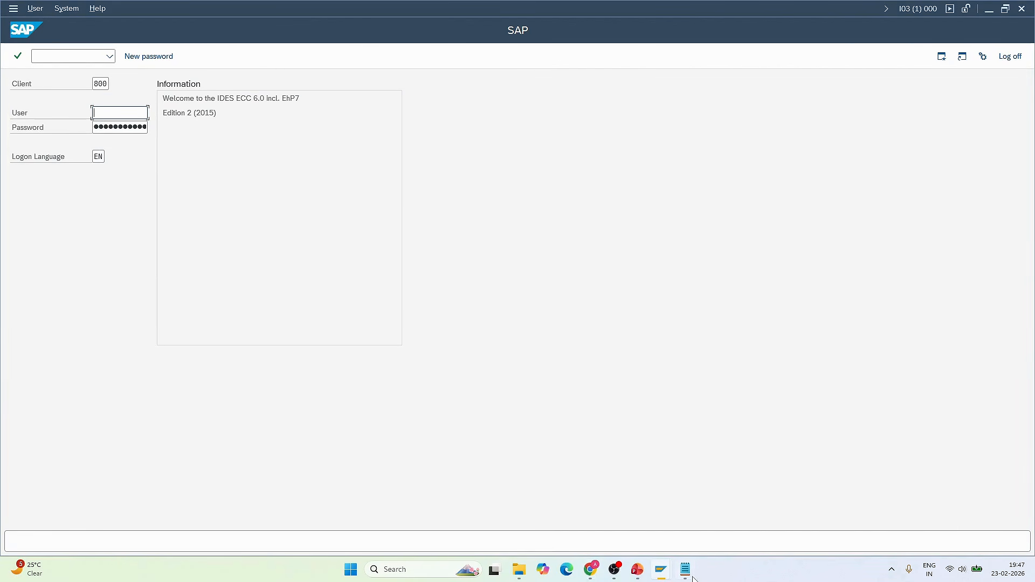
Enter the SAP username from the Notepad notes in the User field of the logon screen.
left_click(687, 571)
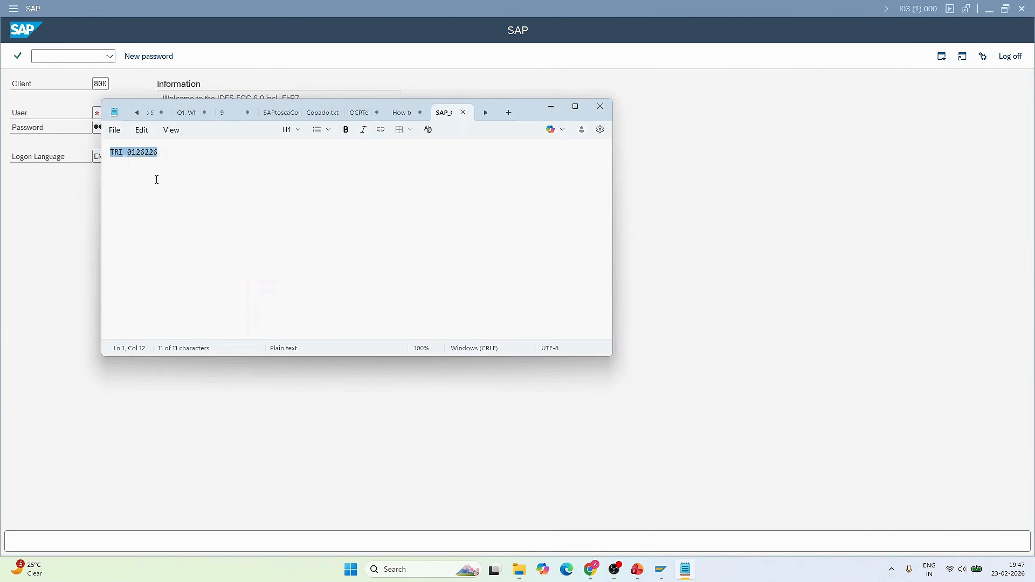
key("alt+Tab")
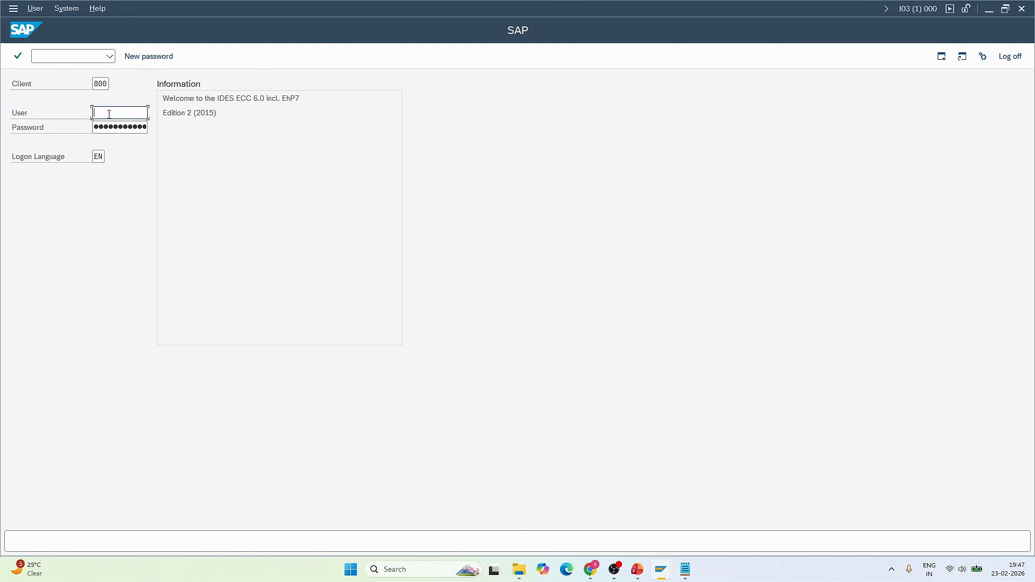
key("ctrl+v")
Check the temporary password note on the Tricentis page, enter the account password and log on to the SAP system.
left_click(124, 126)
left_click(590, 509)
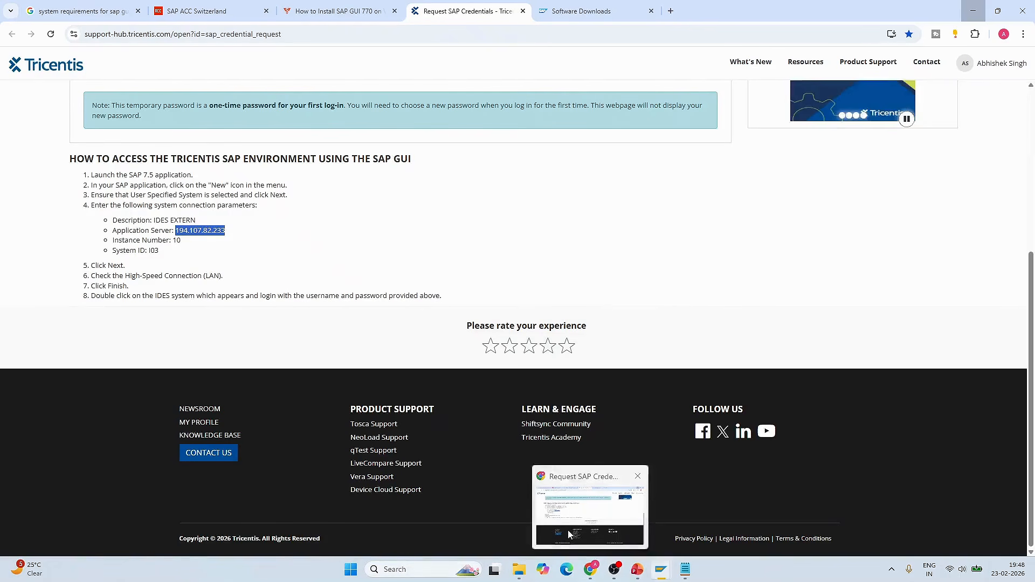
scroll(172, 224, "up", 4)
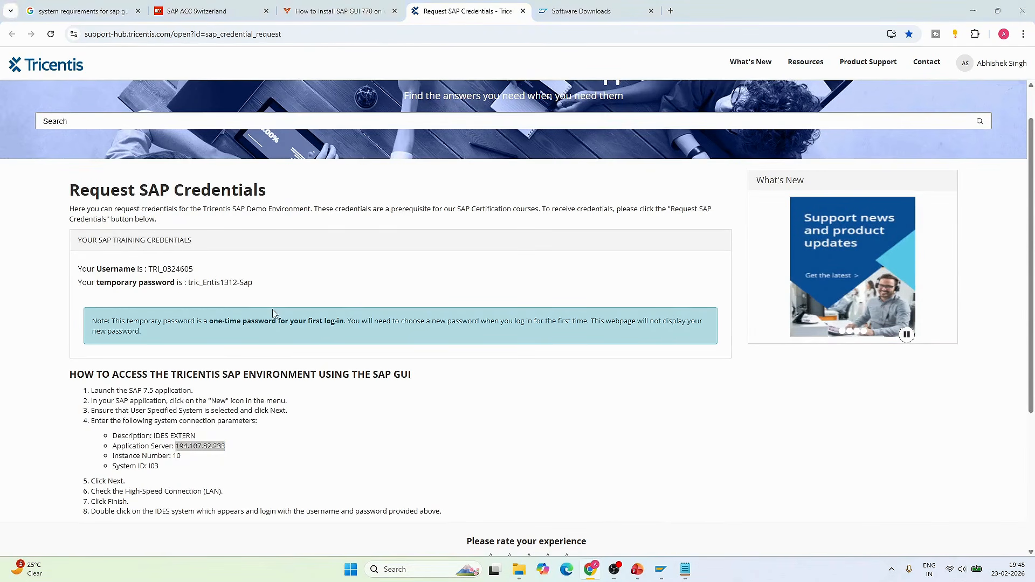
key("alt+Tab")
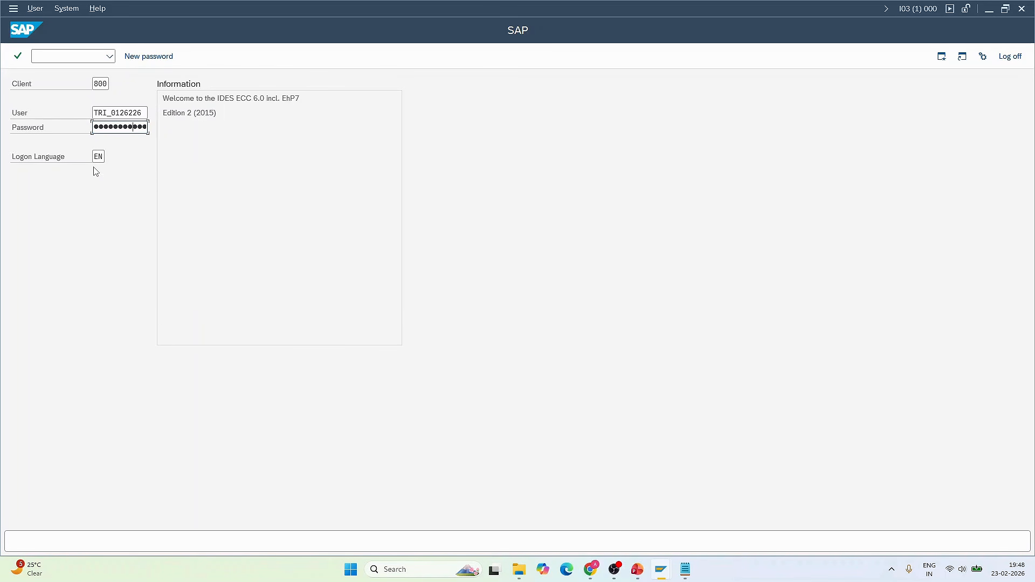
key("Return")
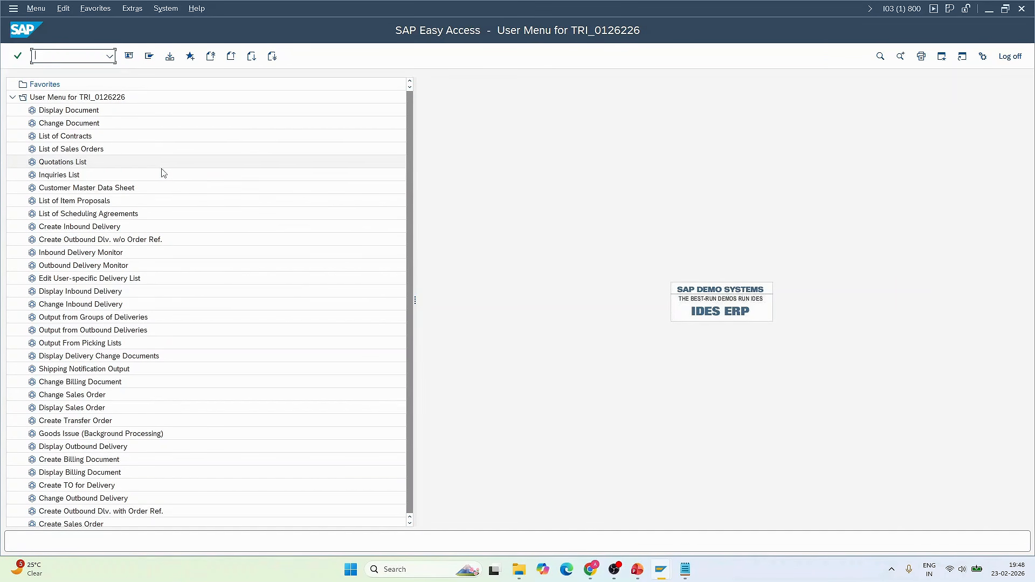
Collapse the User Menu folder in SAP Easy Access.
left_click(12, 97)
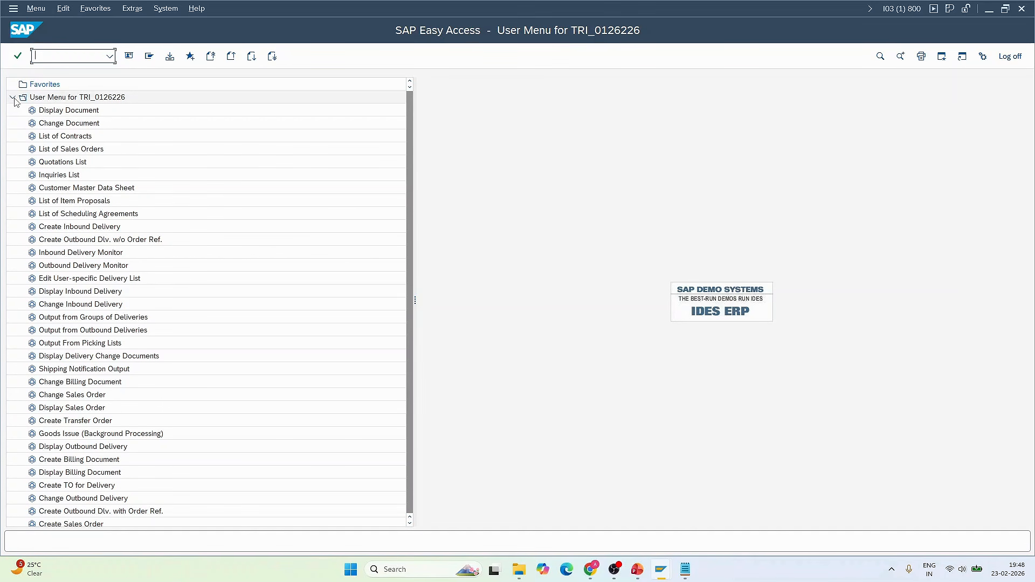